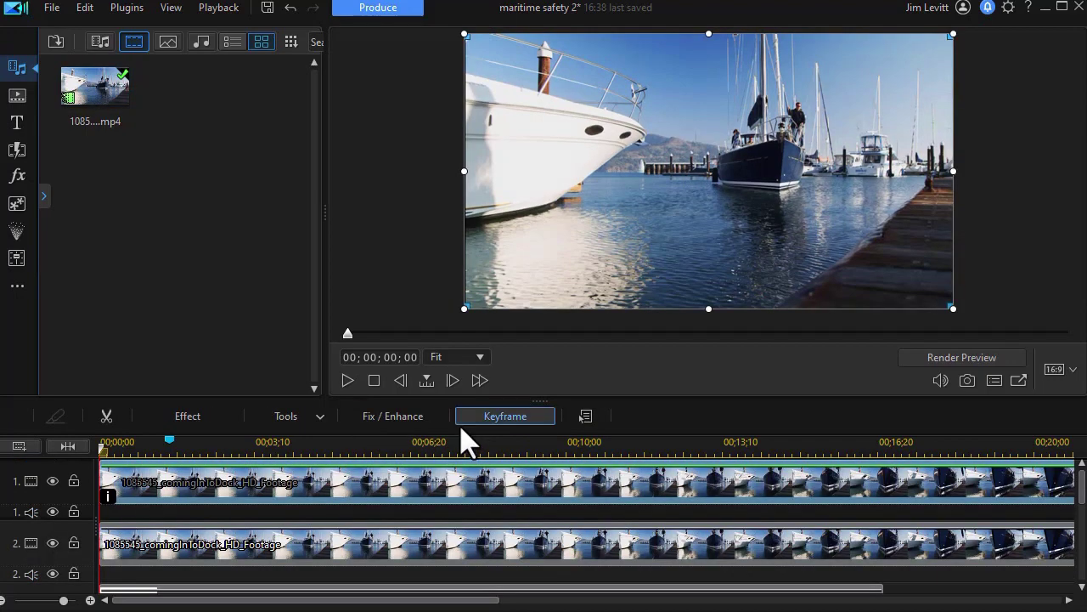
Play the marina preview, stopping near 00;00;02;08, to check the blurred left half and divider
left_click(344, 379)
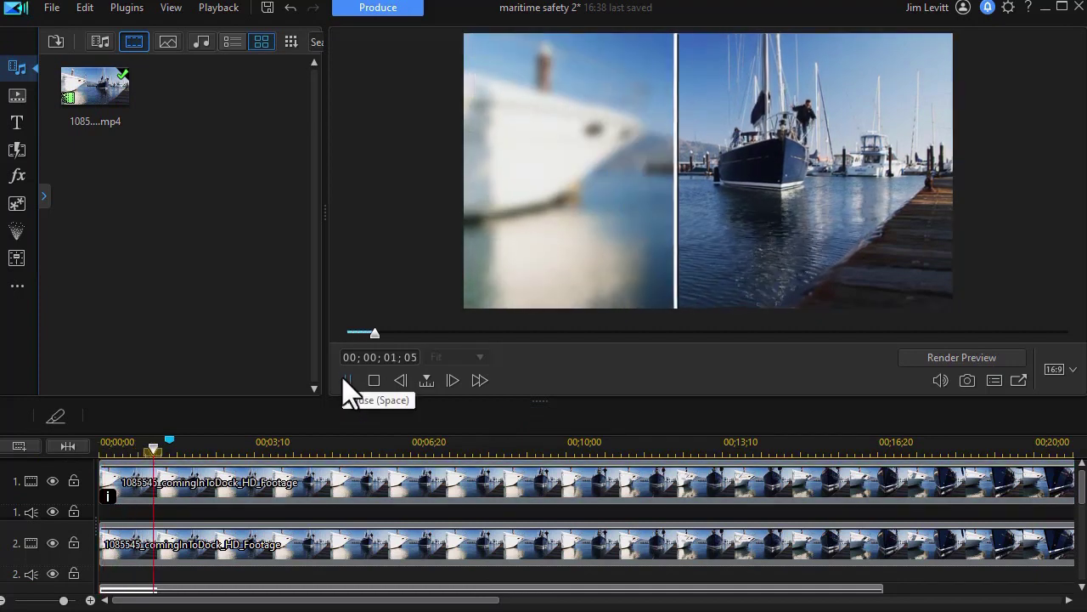
left_click(348, 380)
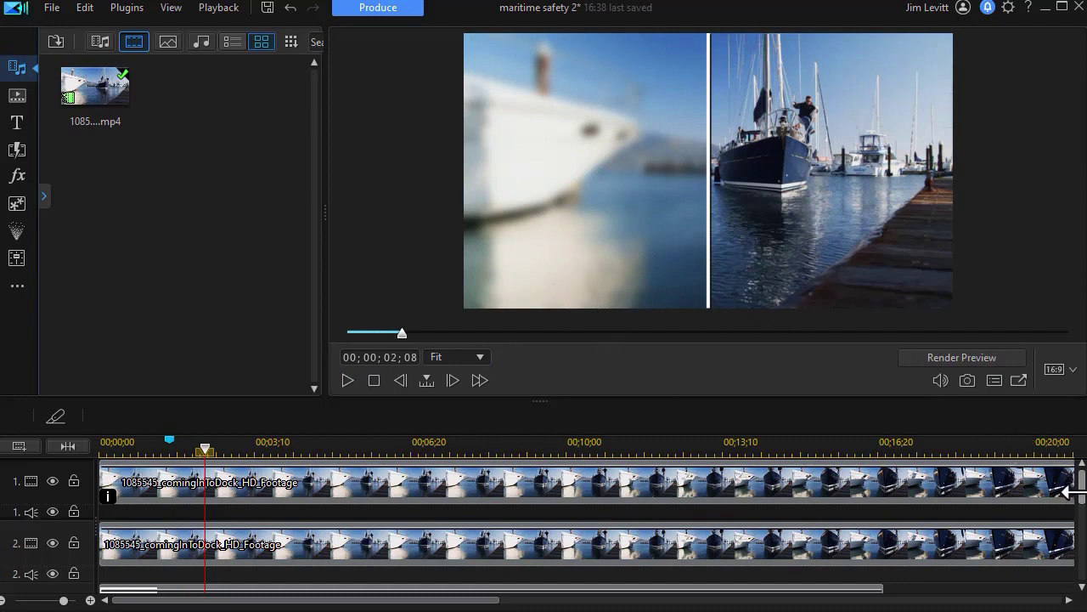
left_click_drag(1074, 490, 1075, 528)
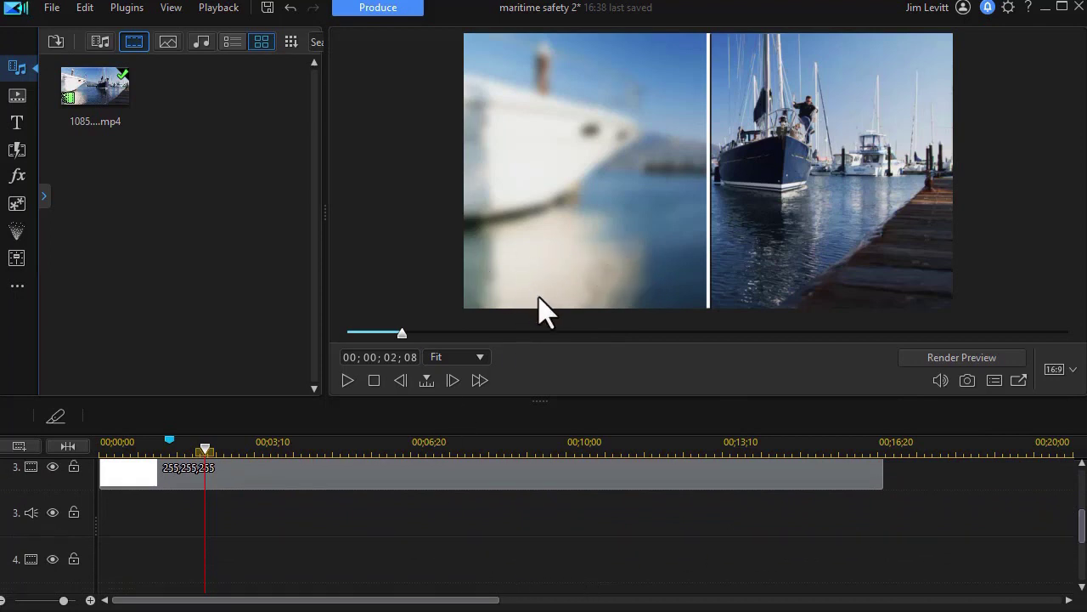
Place the Default title on track 4, starting at 00;00;01;15, and open it for editing
left_click(17, 123)
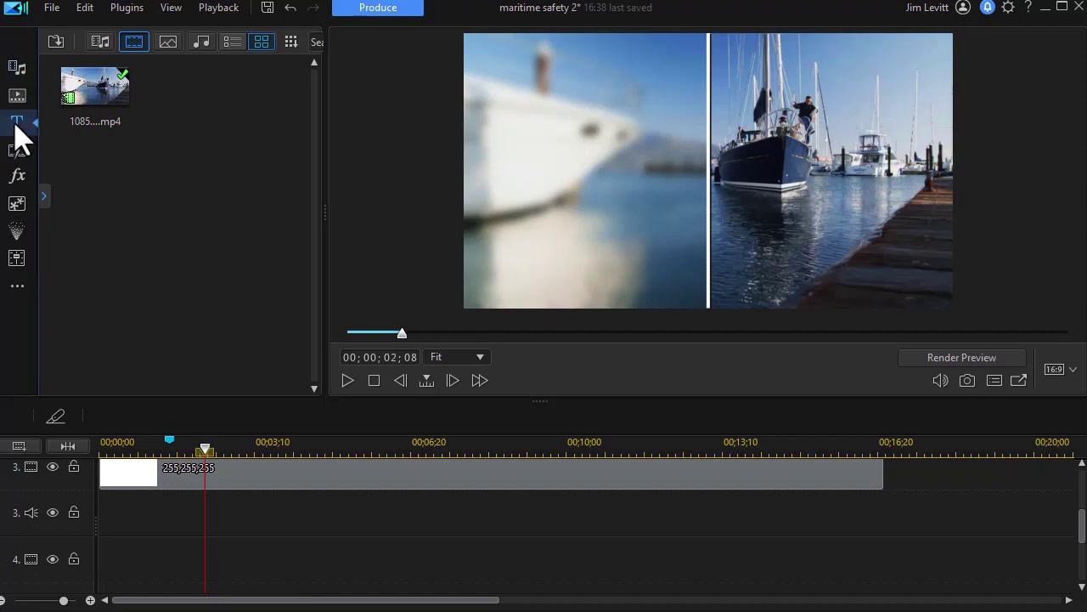
left_click_drag(162, 107, 187, 557)
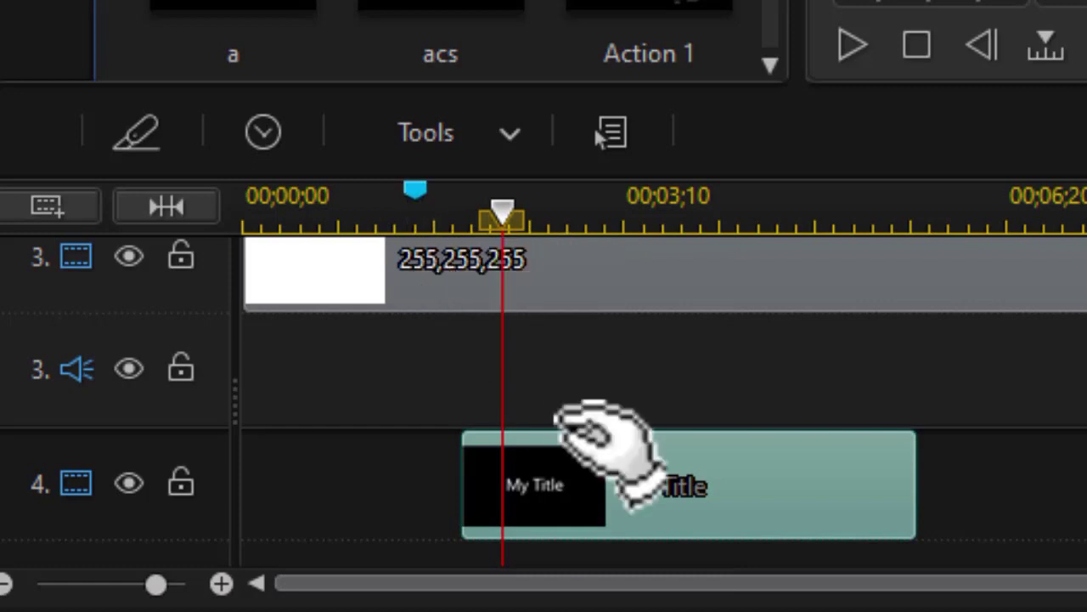
left_click_drag(814, 467, 785, 490)
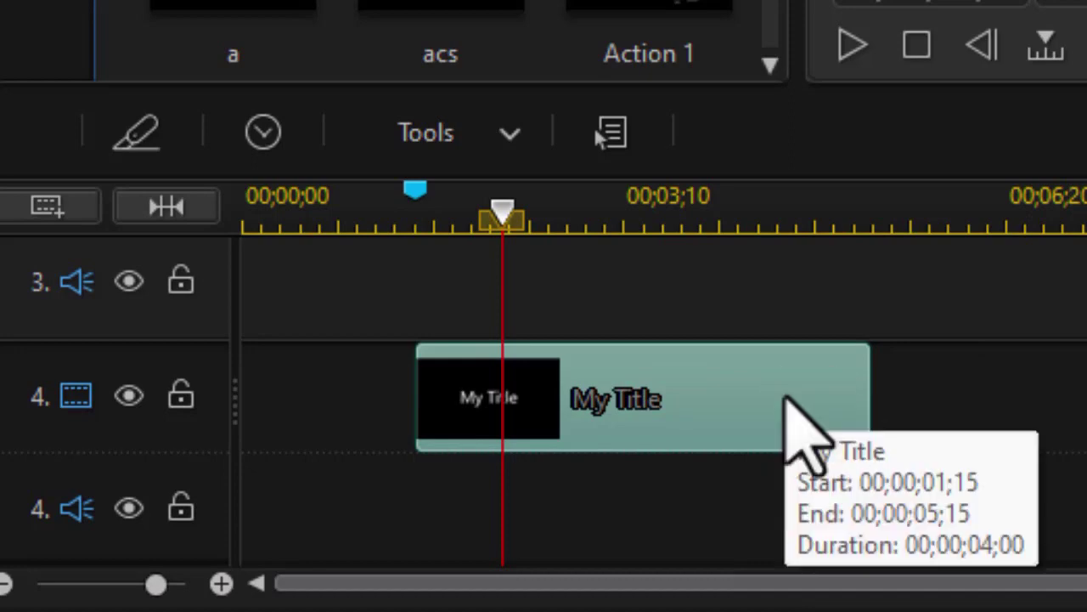
double_click(796, 435)
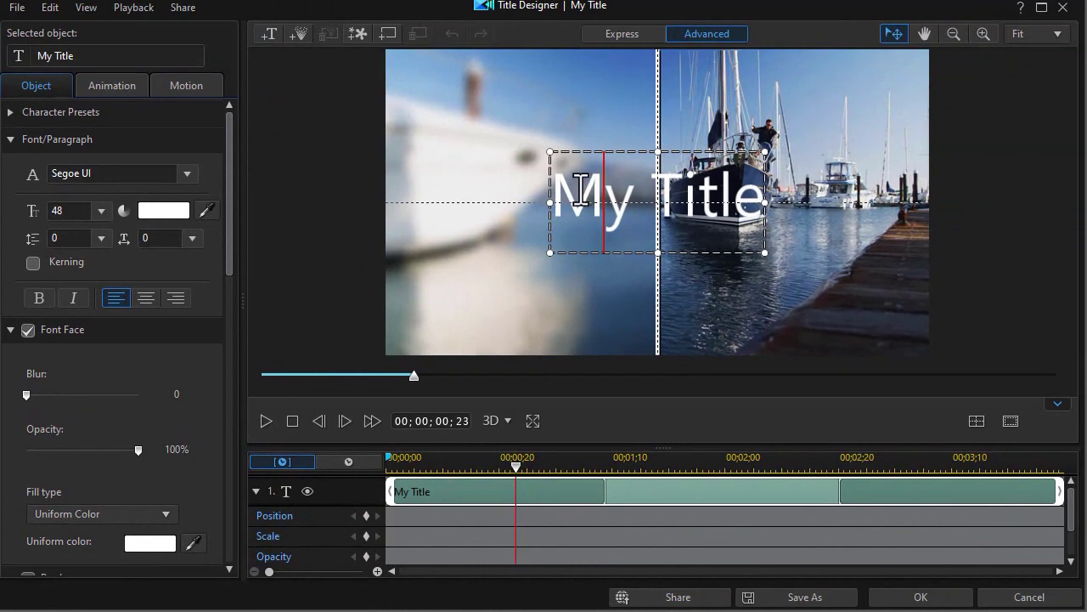
Set the title's font size to 28
key("ctrl+a")
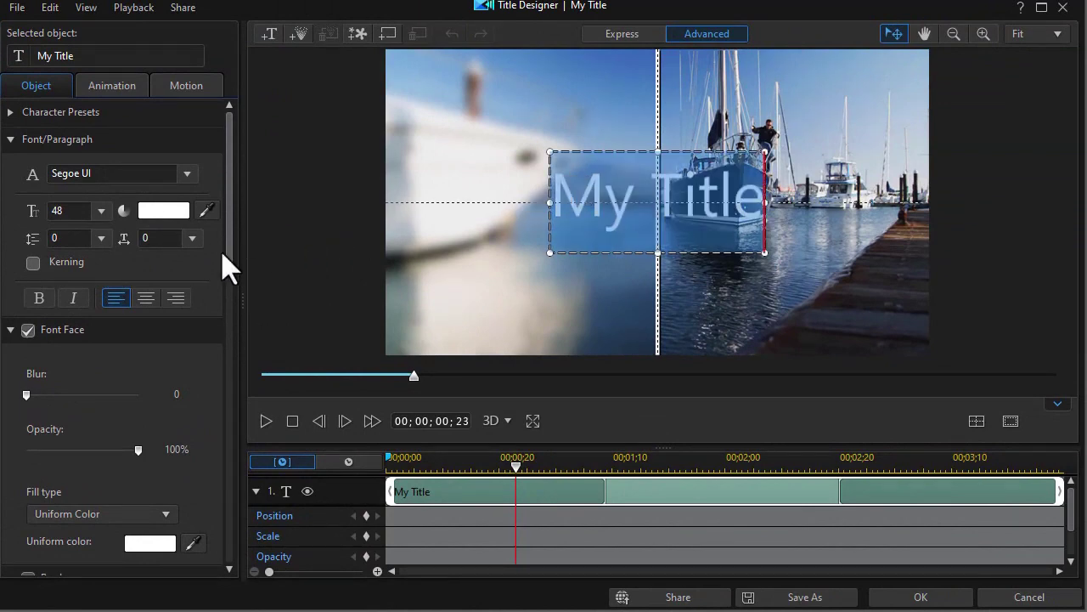
left_click(101, 211)
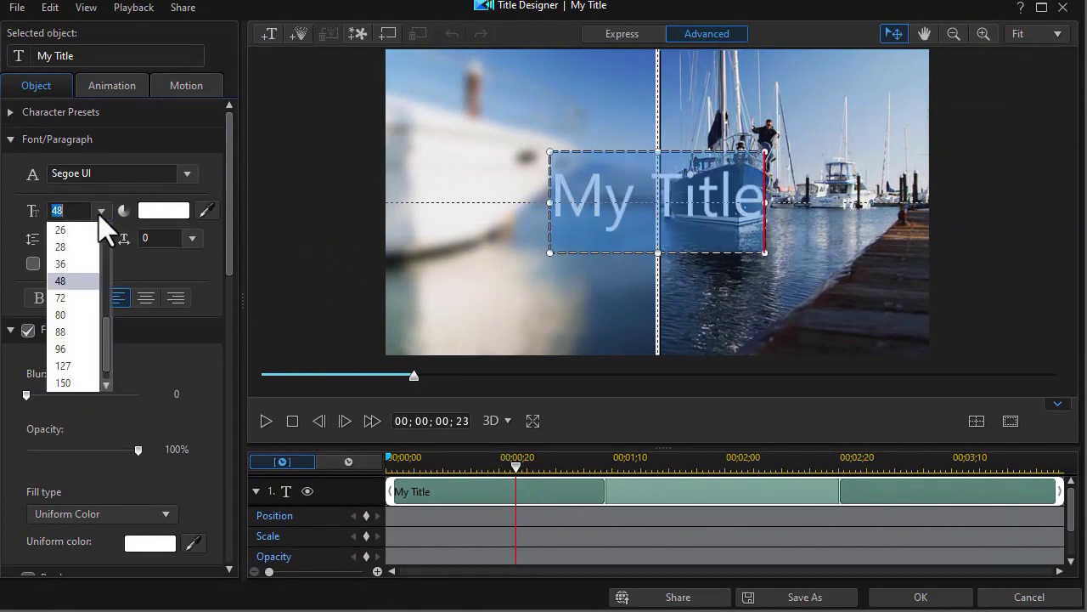
left_click(70, 251)
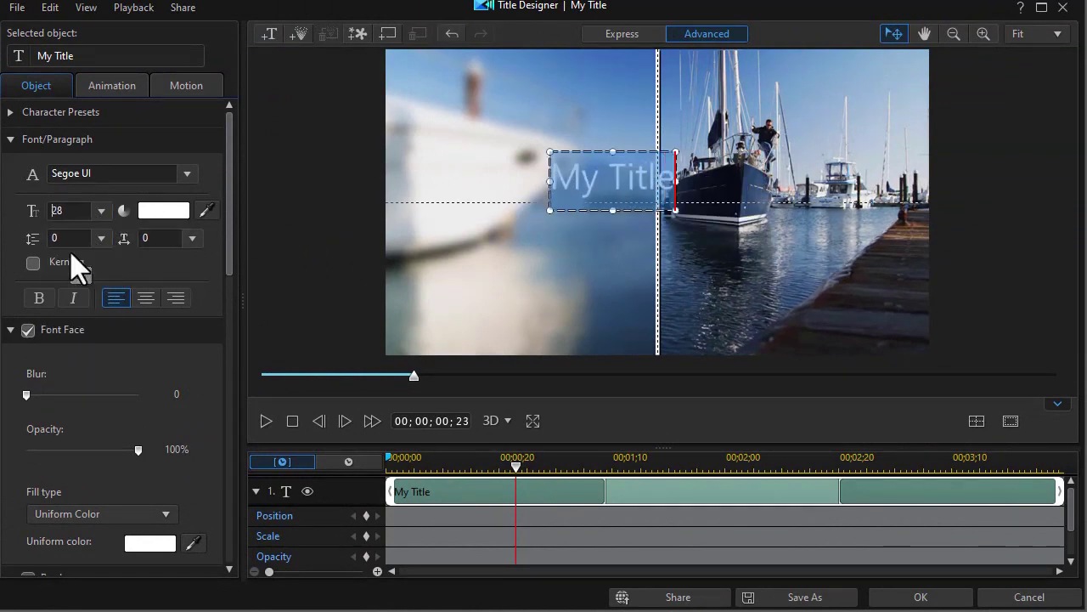
Replace the title text with 'Please Join' and move it up-left over the blurred half
left_click(586, 185)
key("ctrl+a")
type("P")
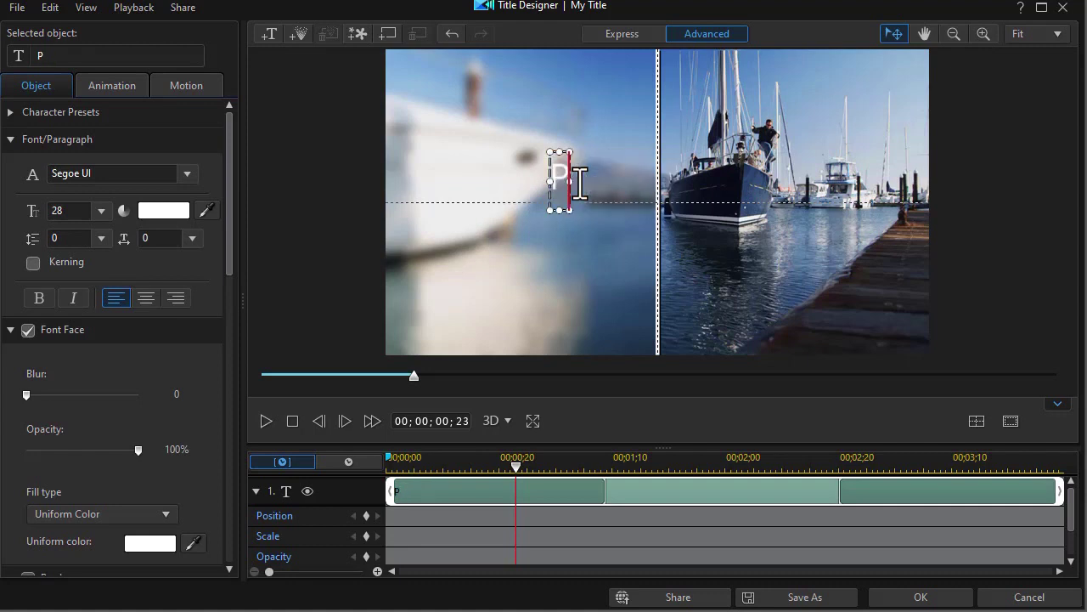
type("lease Join")
left_click_drag(619, 141, 493, 97)
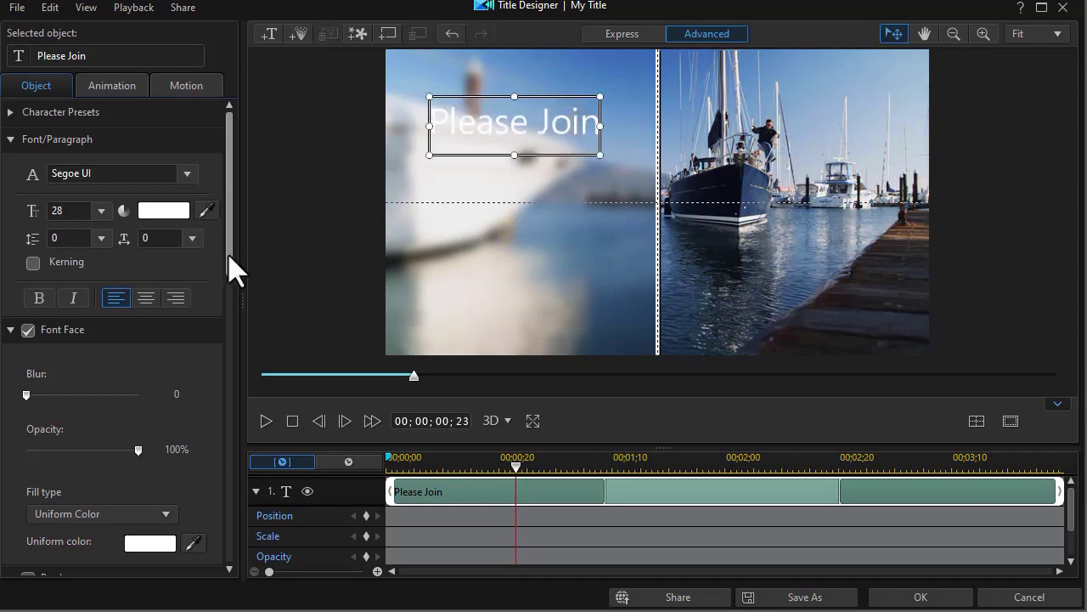
left_click_drag(227, 251, 221, 317)
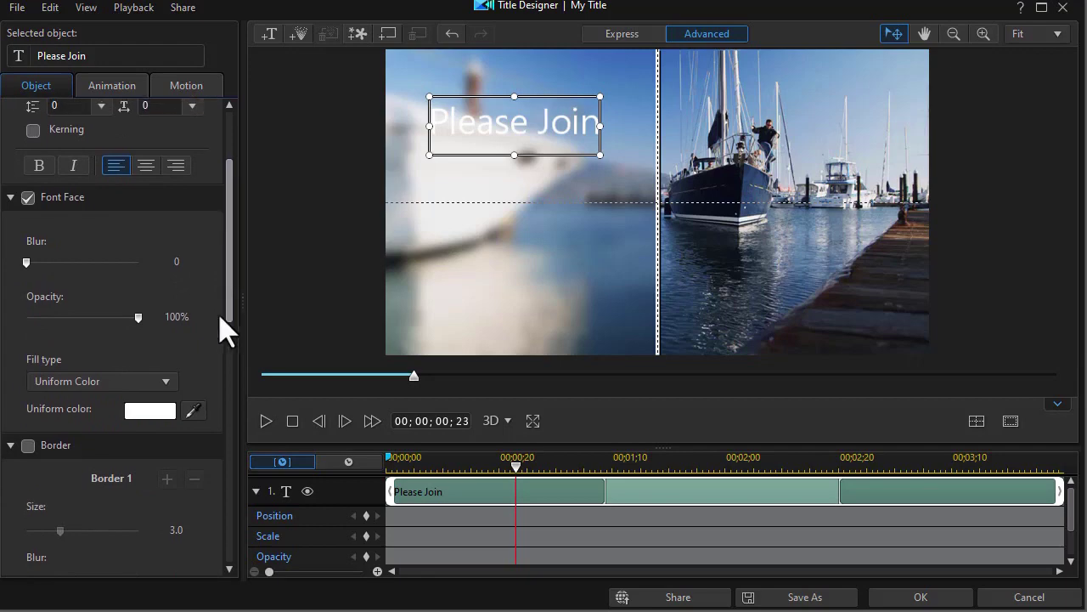
Make the Please Join text fill colour blue (0000FF)
left_click(144, 414)
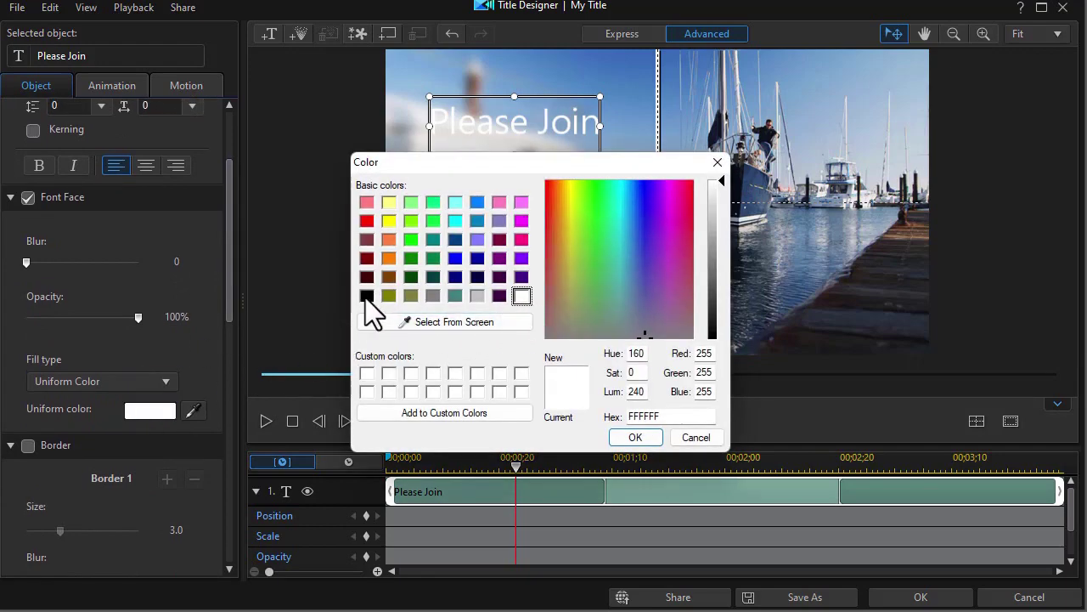
left_click(455, 258)
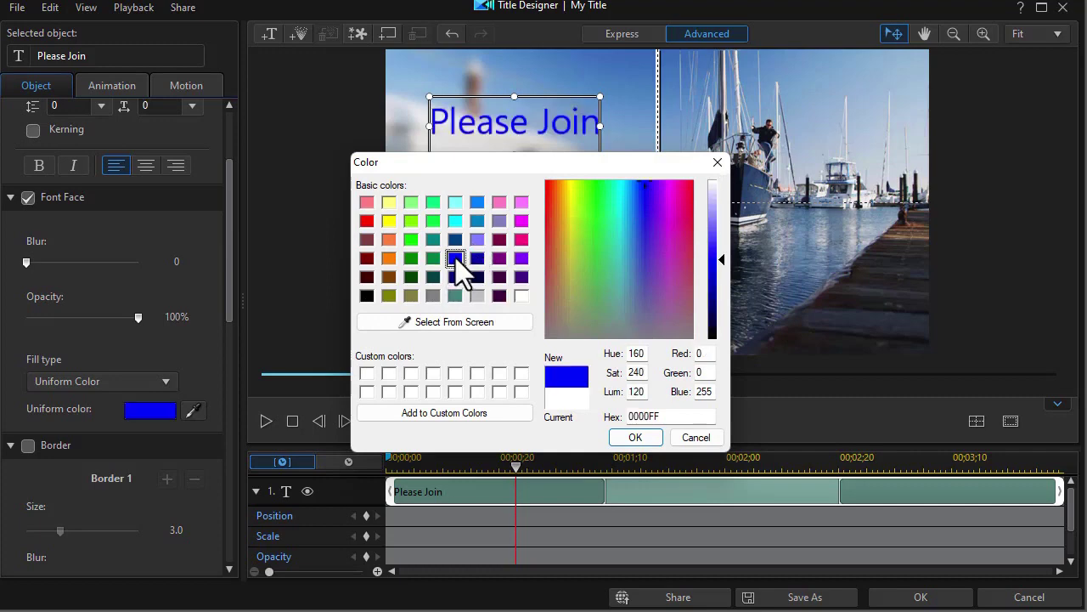
left_click(636, 436)
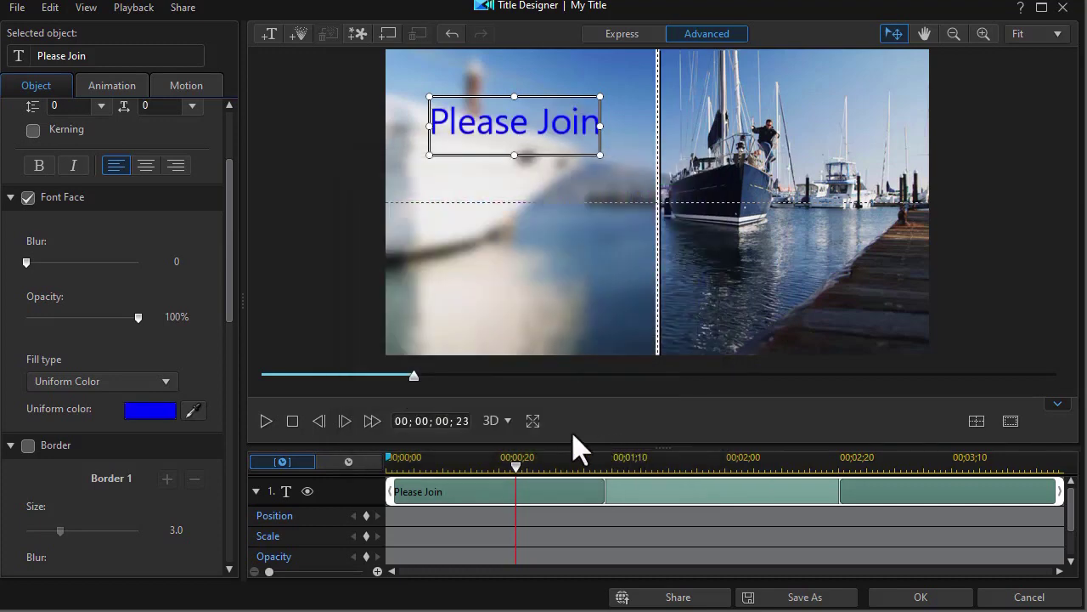
left_click_drag(226, 330, 246, 416)
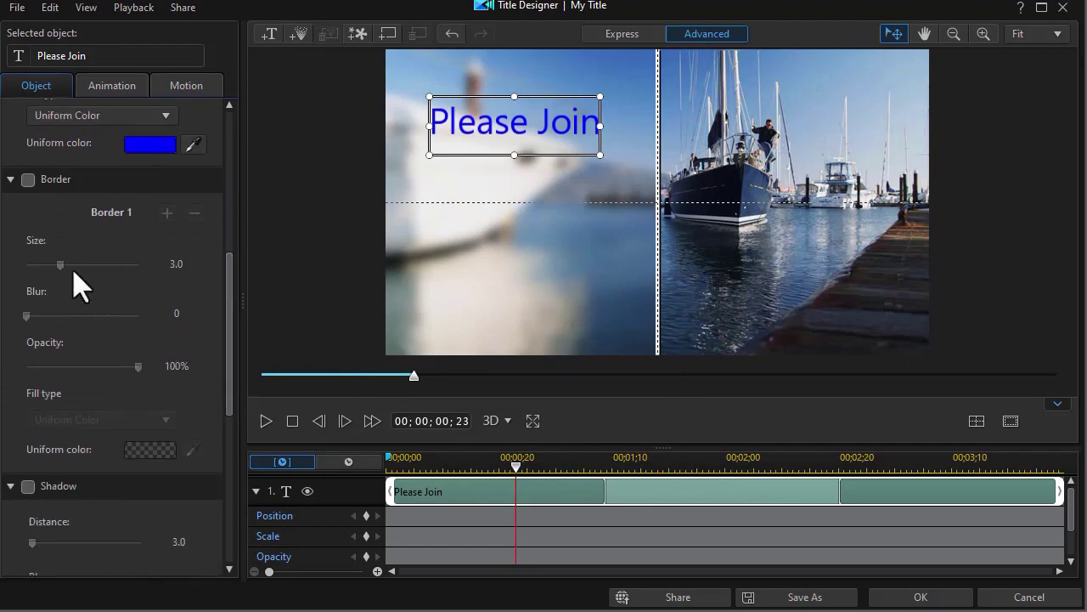
Turn on a white text border with size 1.0
left_click(28, 181)
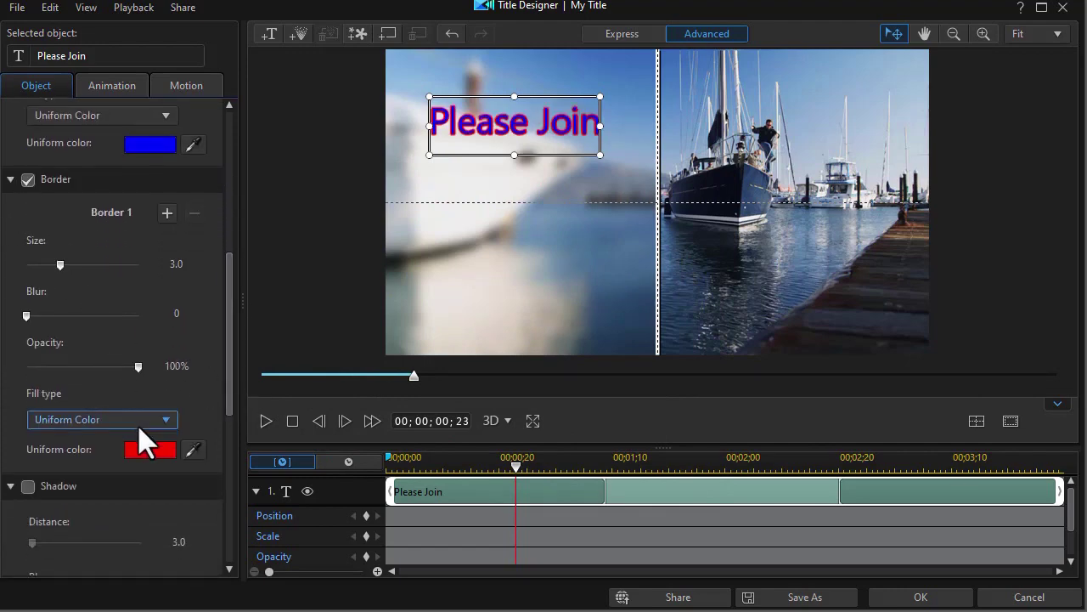
left_click(162, 451)
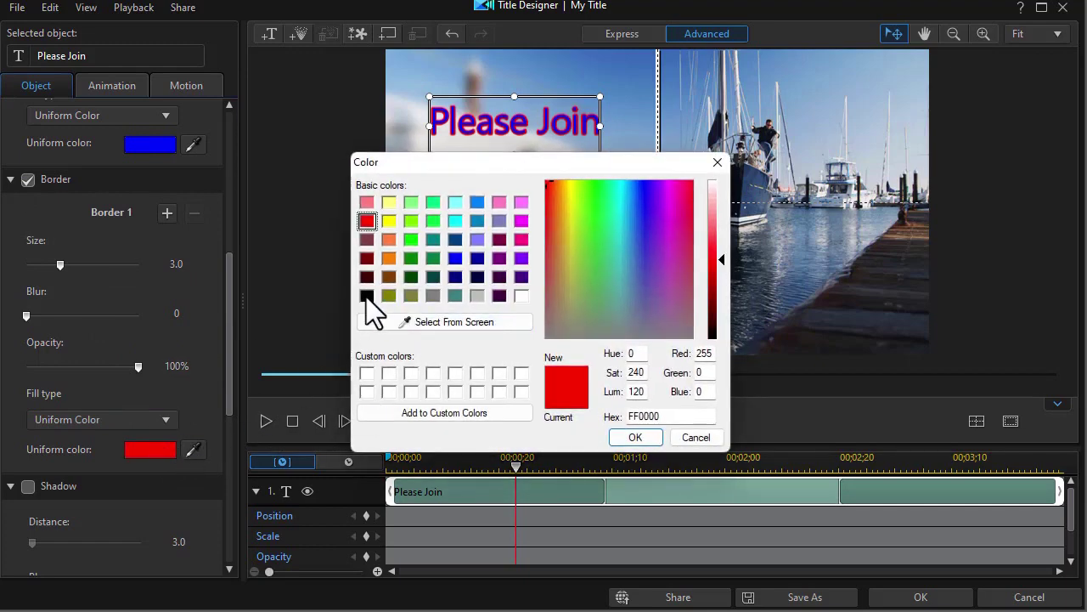
left_click(522, 295)
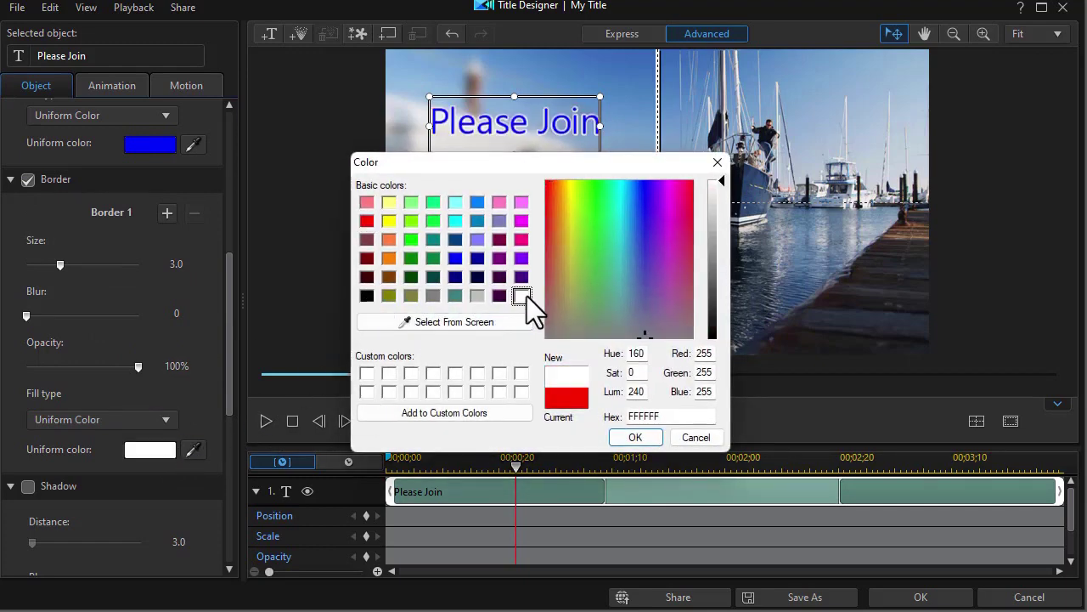
left_click(639, 438)
left_click_drag(188, 265, 163, 266)
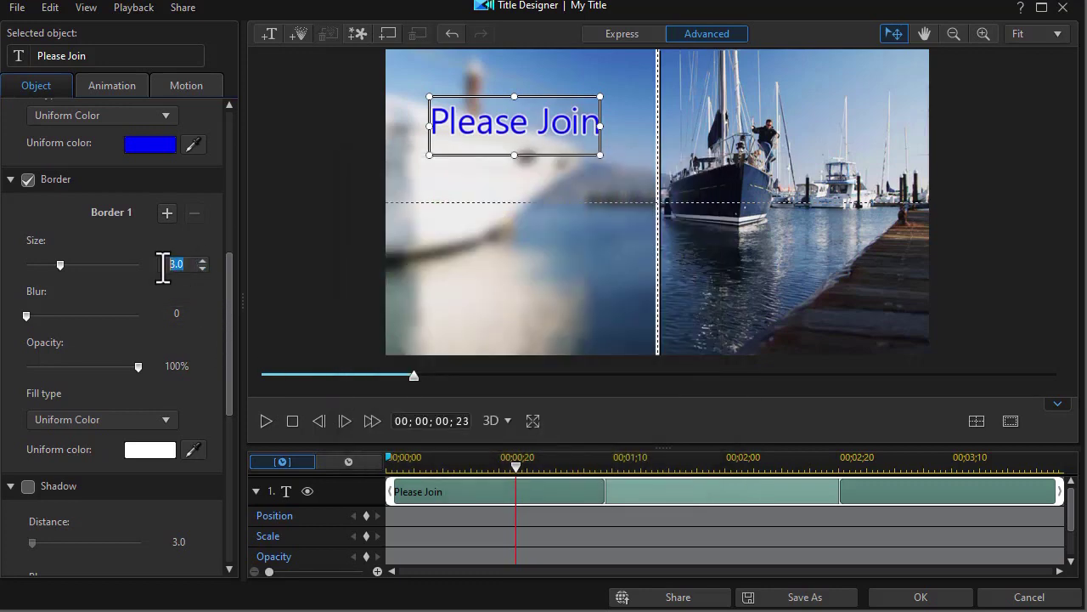
type("1")
key("Return")
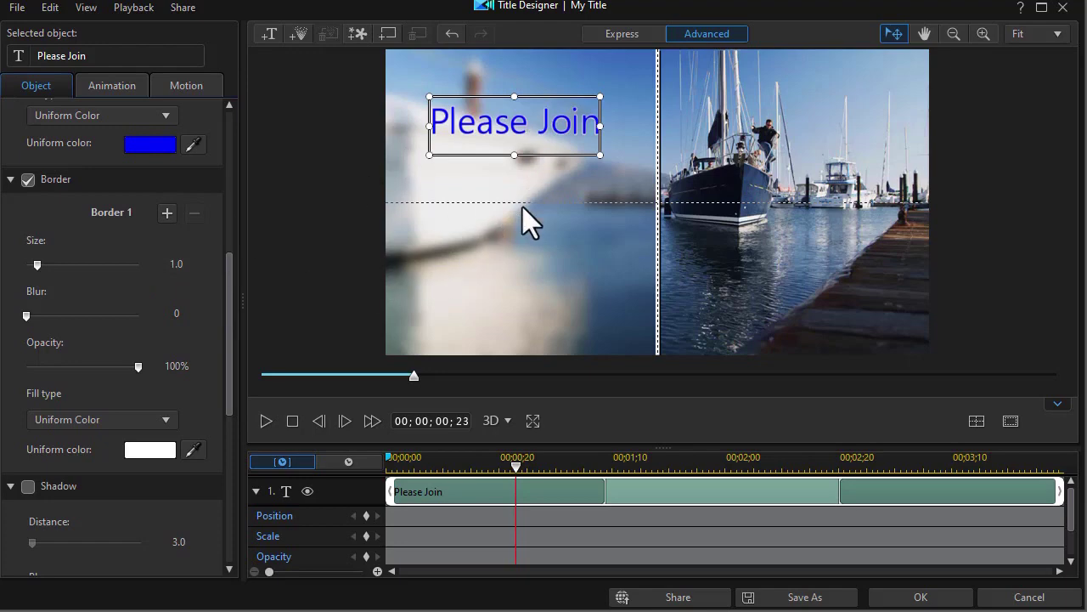
left_click(514, 287)
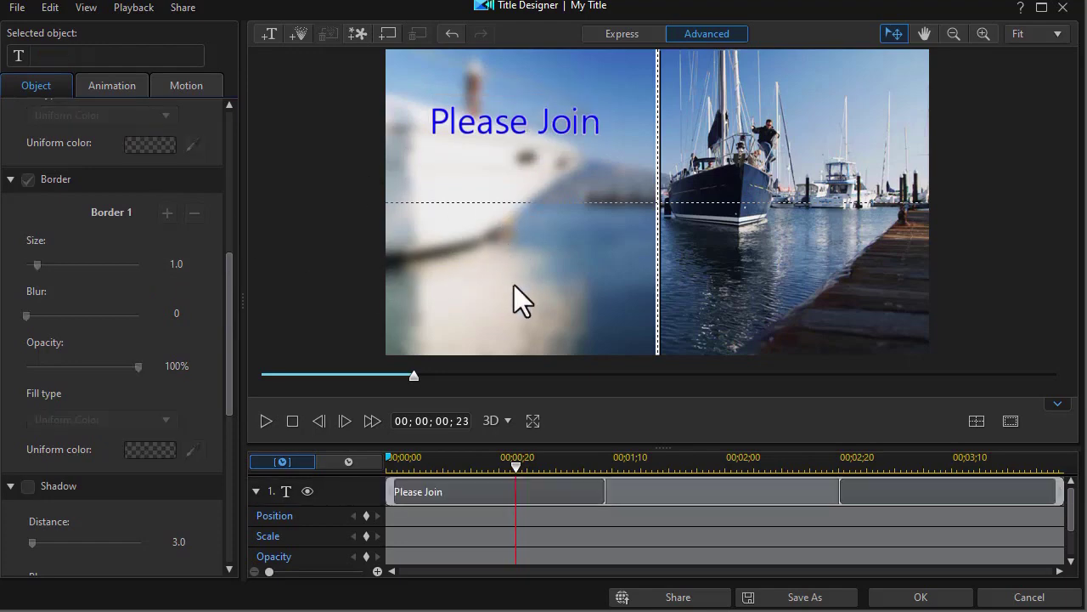
Apply the Unite In Animation to the Please Join title
left_click(441, 490)
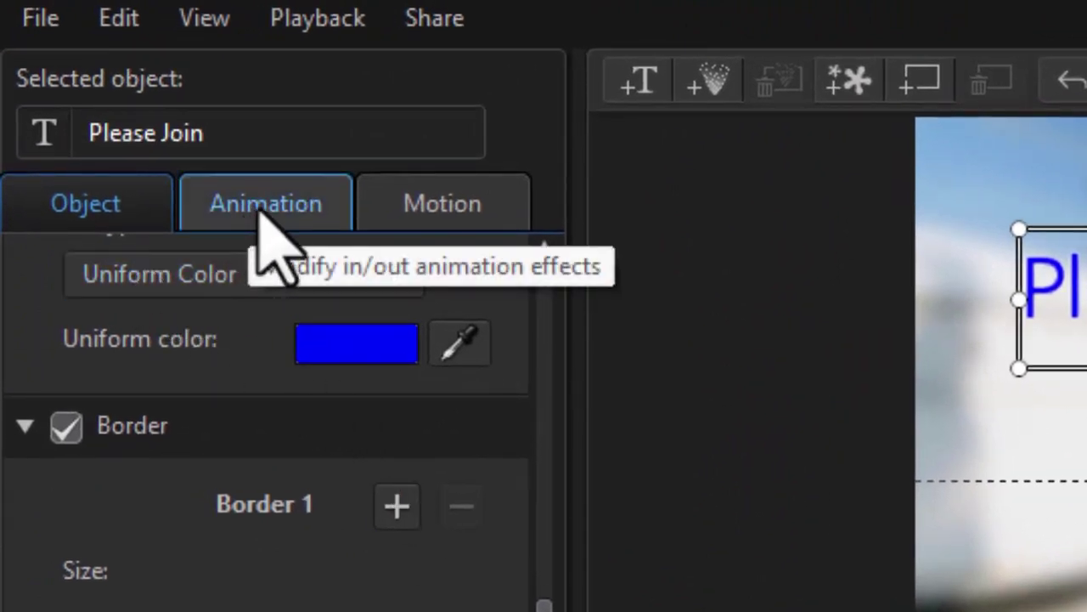
left_click(259, 210)
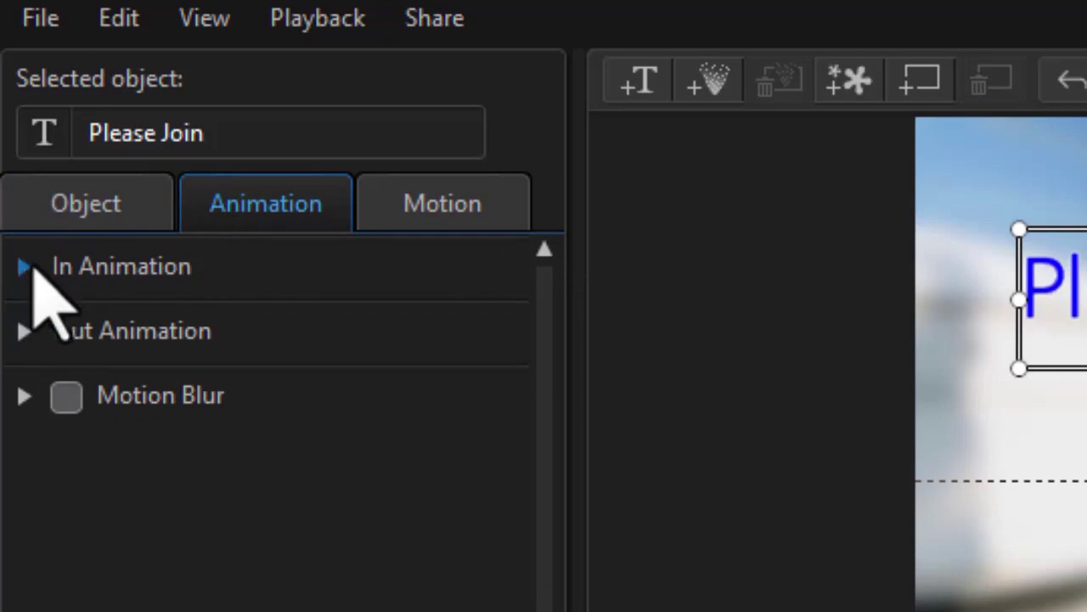
left_click(25, 266)
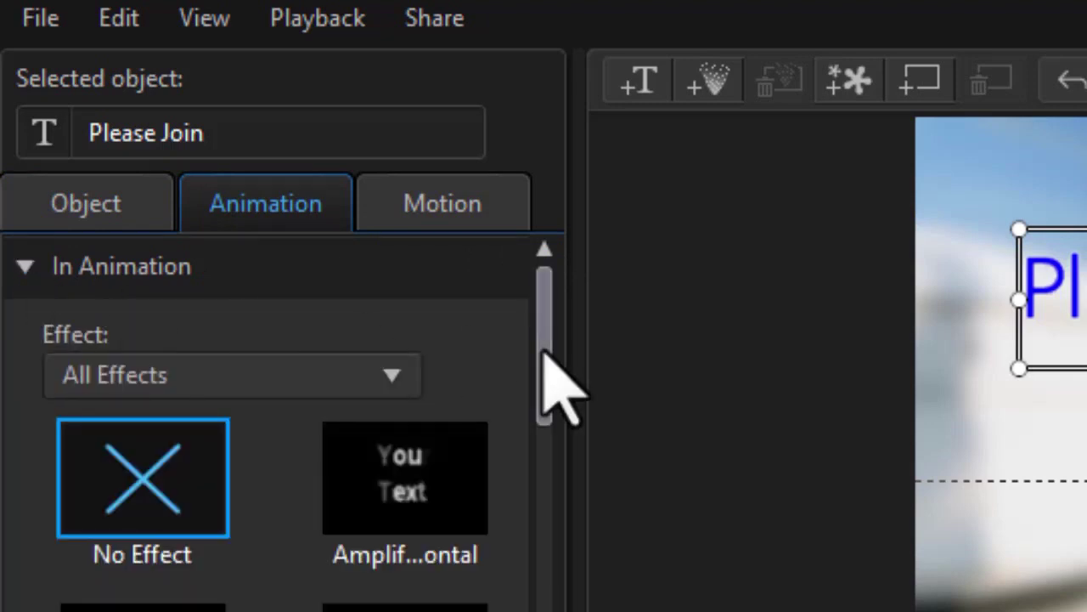
left_click_drag(543, 352, 544, 611)
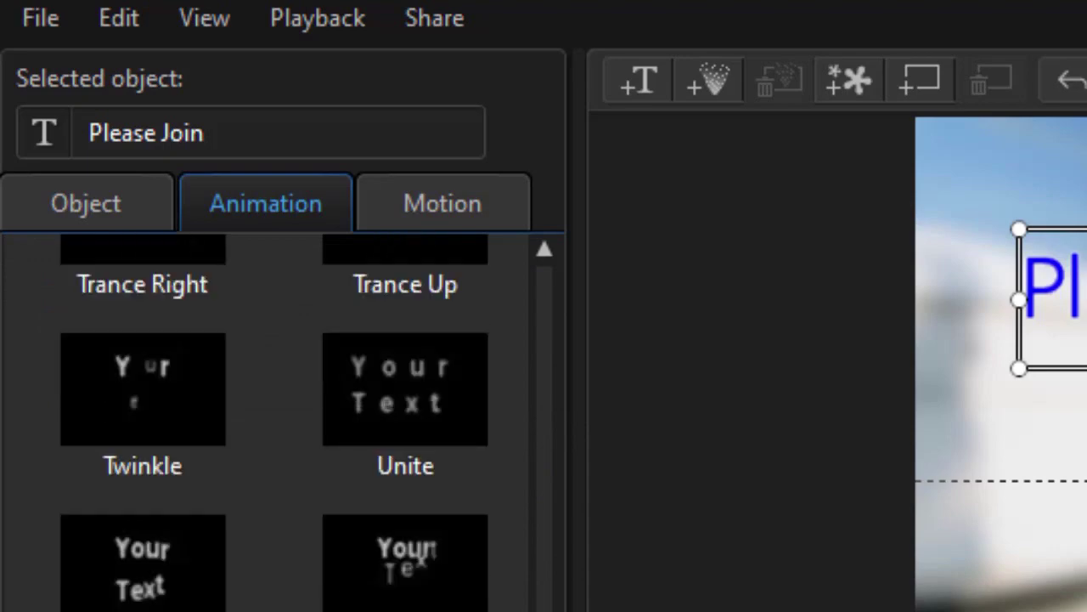
left_click(424, 436)
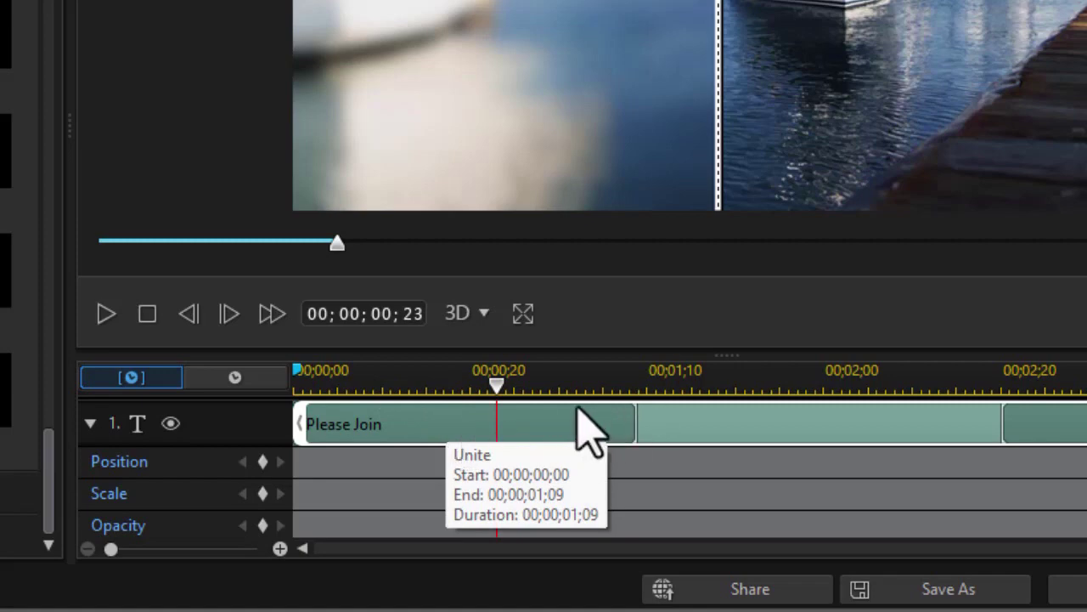
Add a named timeline marker at 00;00;01;15 and stretch the Unite animation to it
left_click_drag(502, 383, 640, 395)
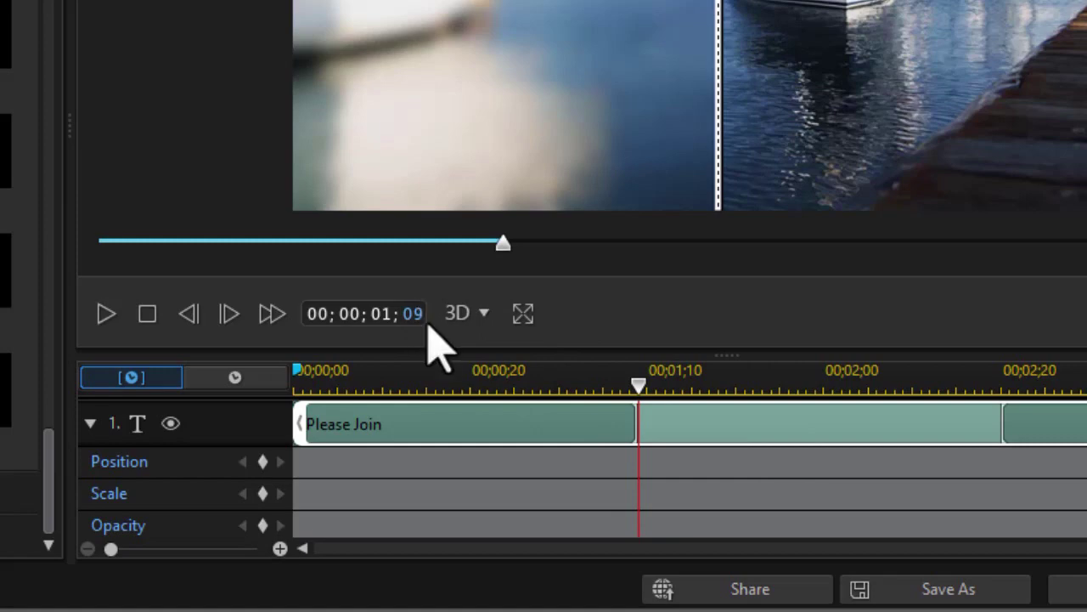
key("Return")
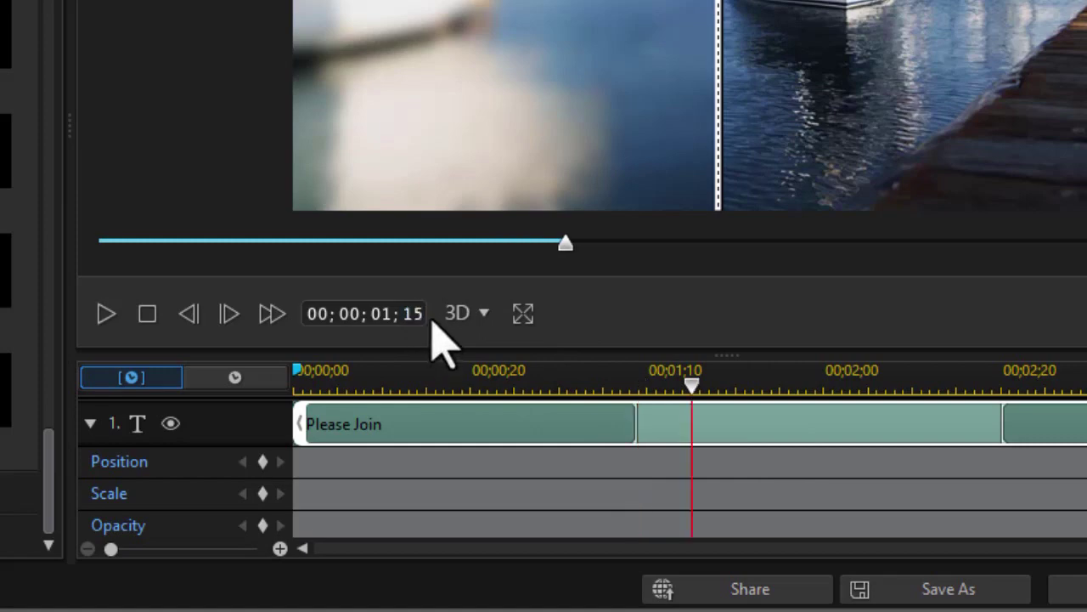
right_click(693, 384)
left_click(738, 400)
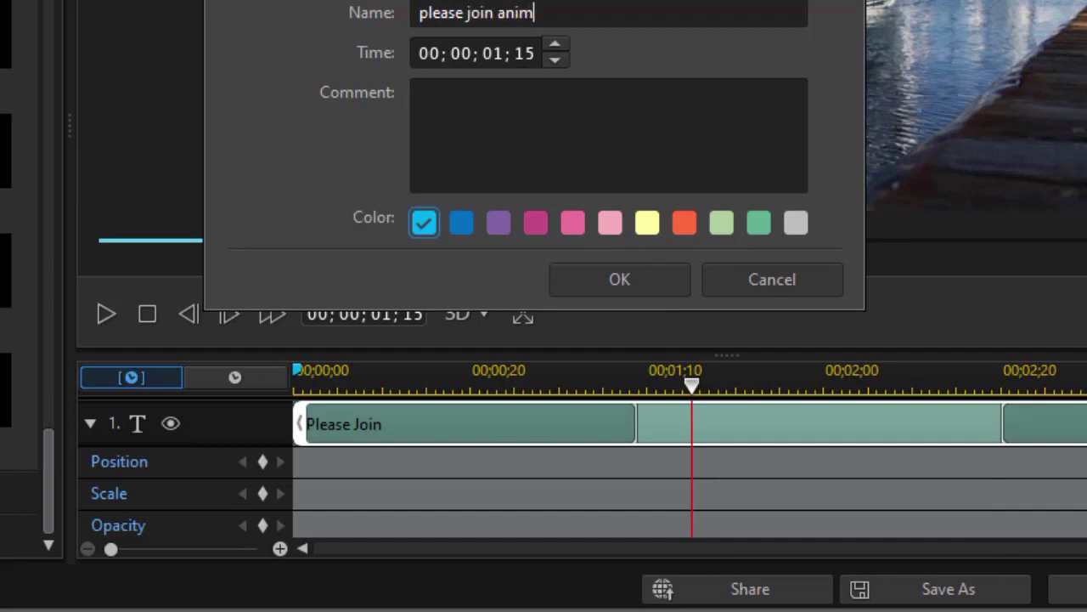
key("Return")
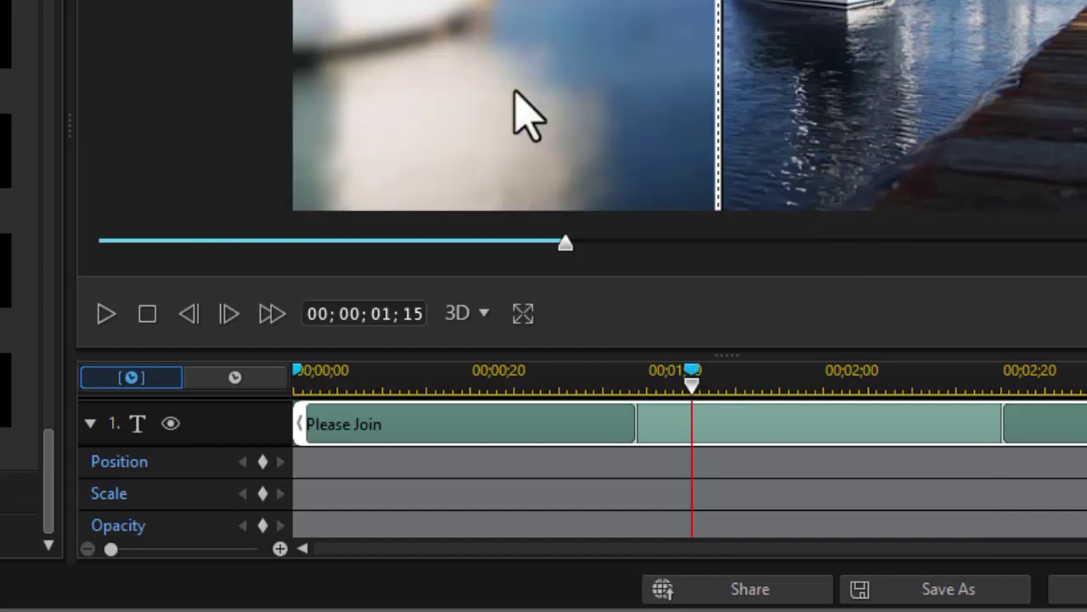
left_click_drag(636, 429, 688, 432)
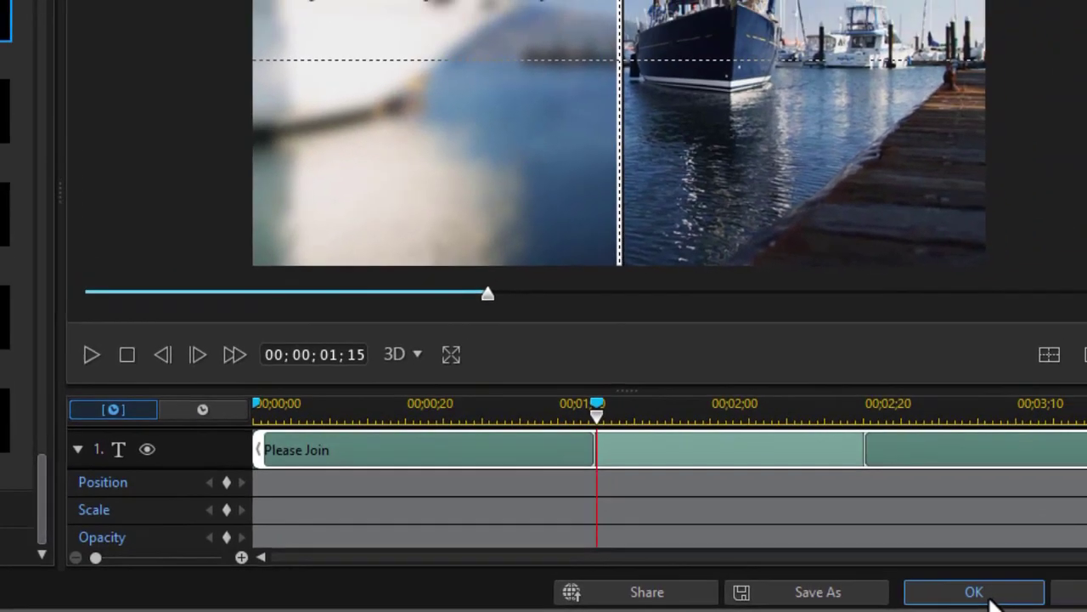
Close the title designer and play from the start to watch Please Join animate in
left_click(1079, 594)
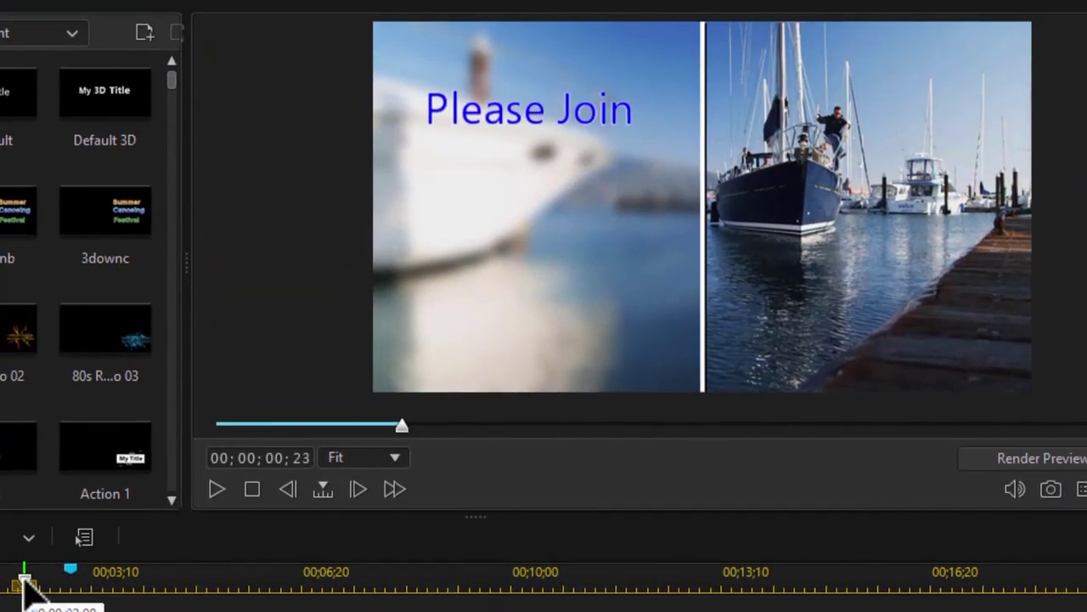
left_click_drag(17, 425, 10, 425)
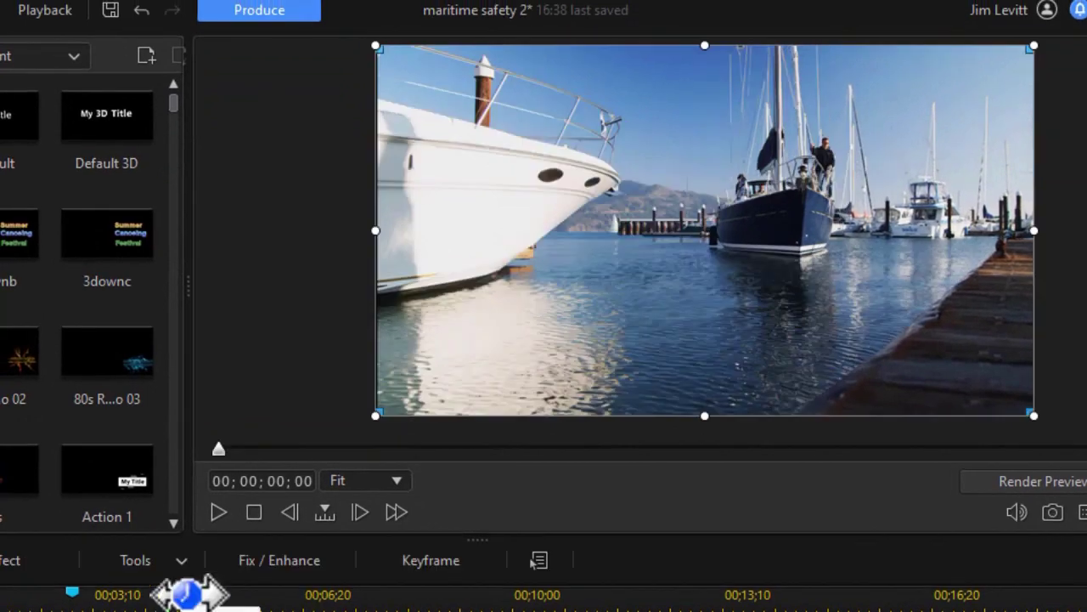
left_click(220, 513)
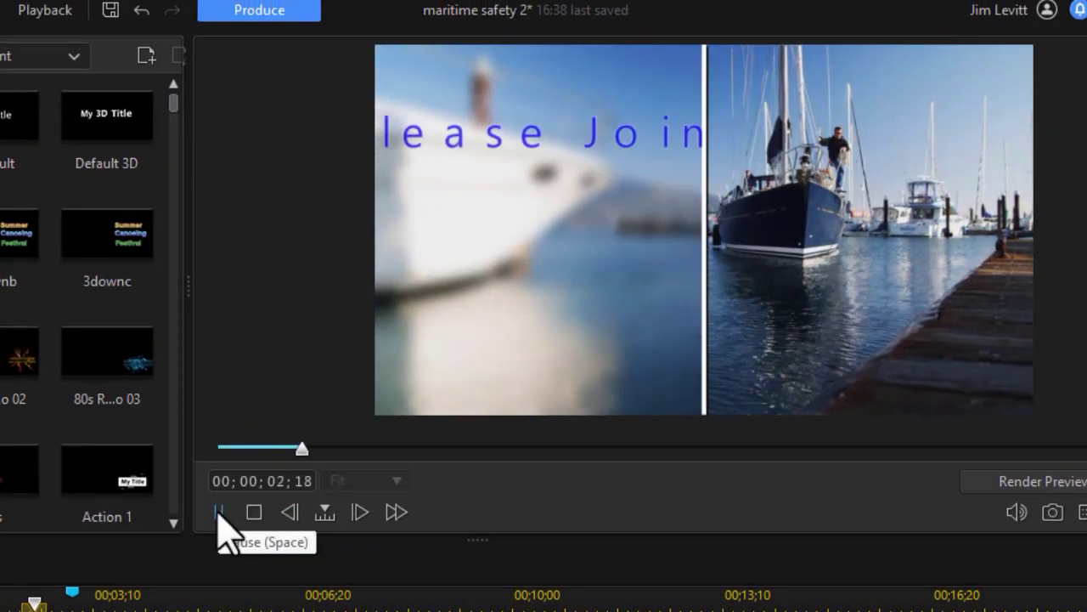
left_click(220, 512)
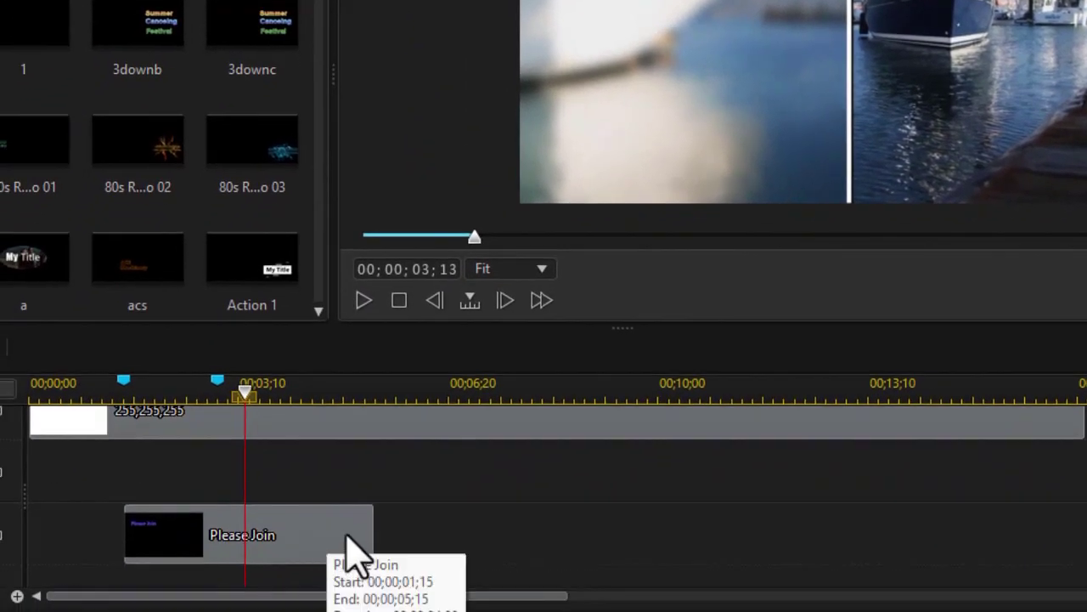
Set the Please Join clip's duration to 00;00;14;00
left_click(359, 551)
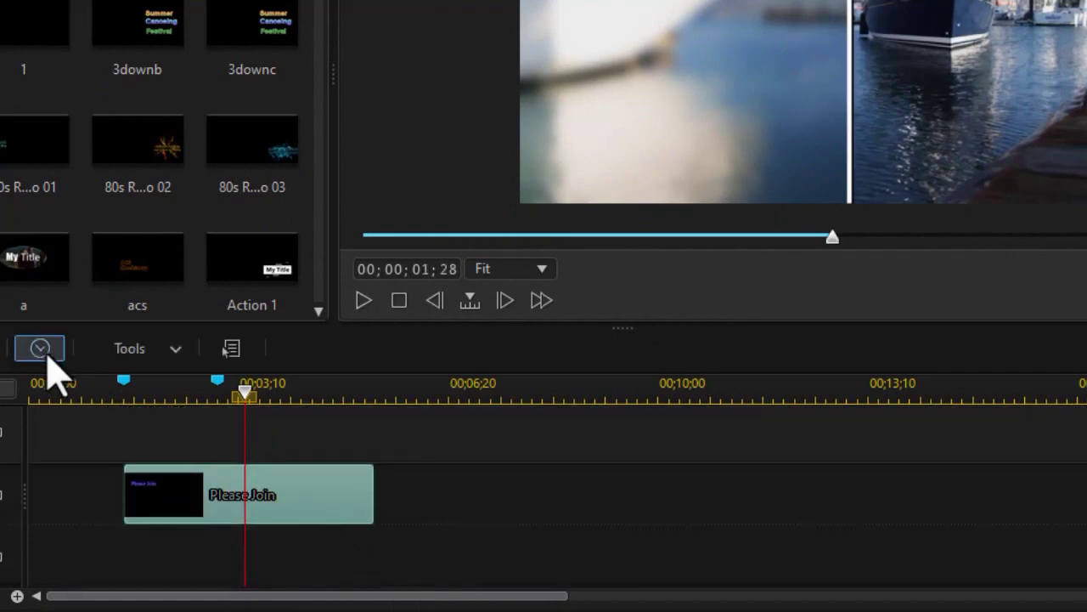
left_click(40, 349)
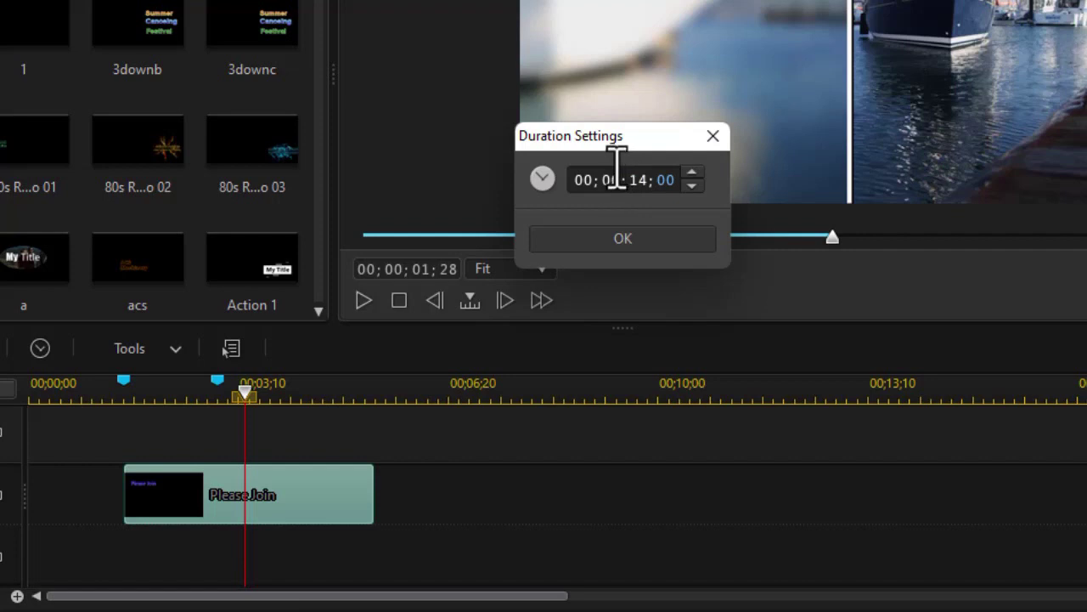
key("Return")
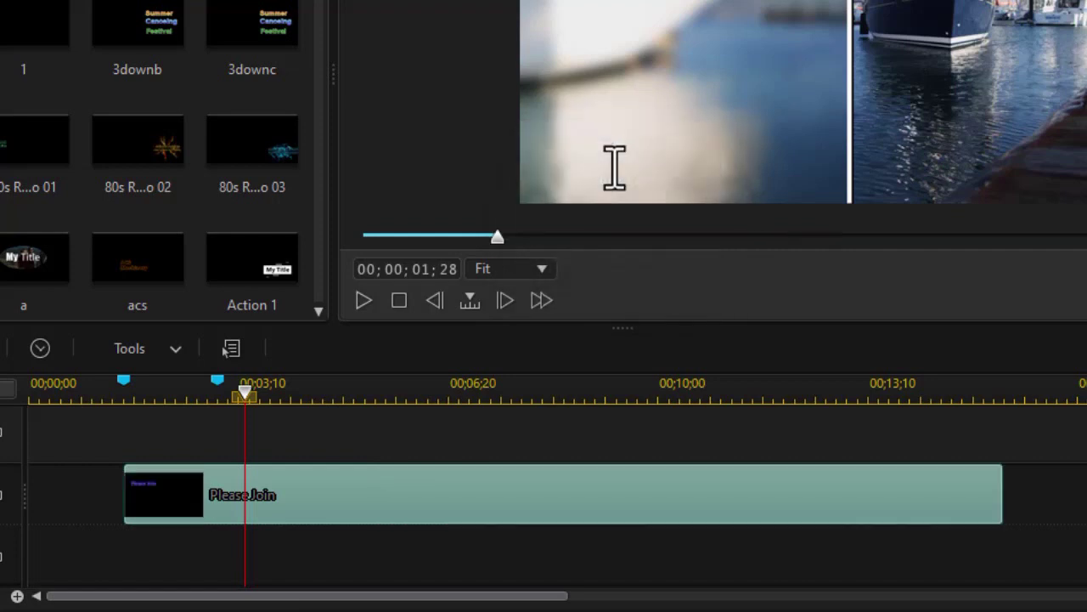
Reopen Please Join and pull its entrance animation end back to the 01;15 marker
double_click(355, 511)
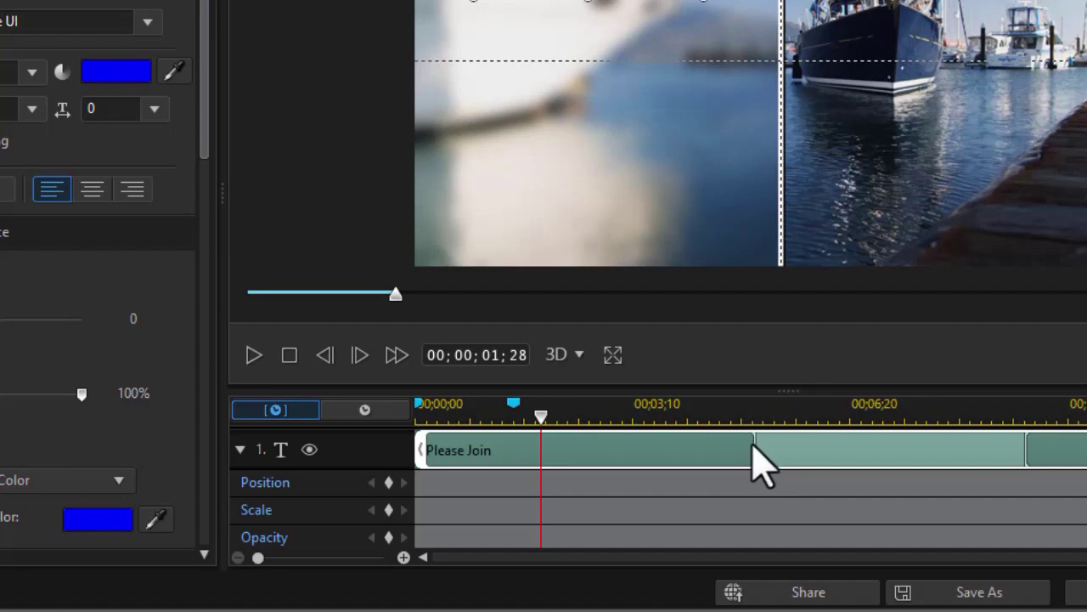
left_click_drag(756, 455, 516, 450)
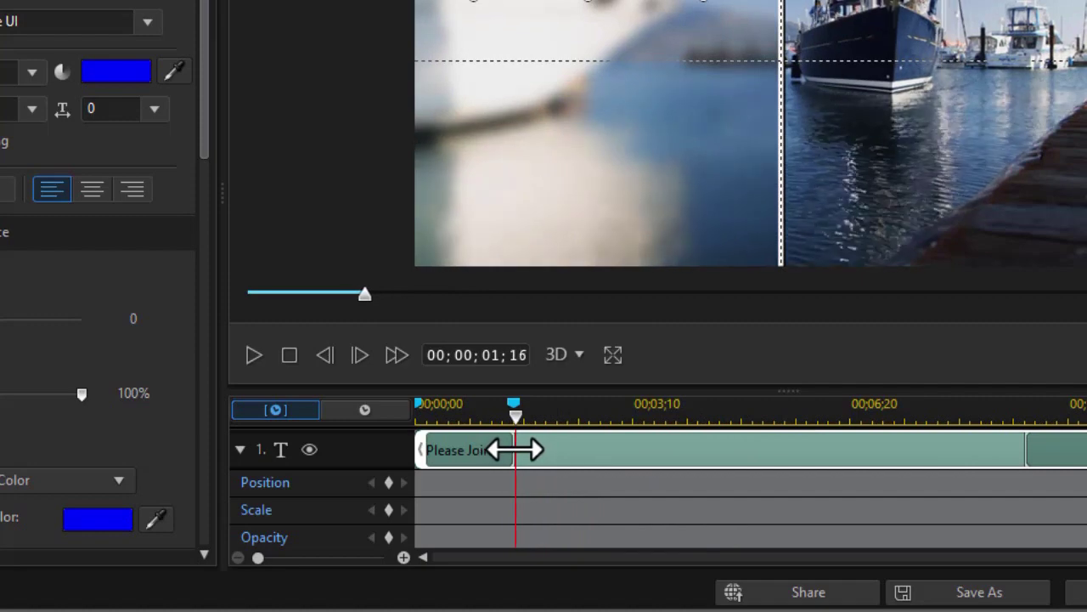
left_click_drag(516, 449, 513, 450)
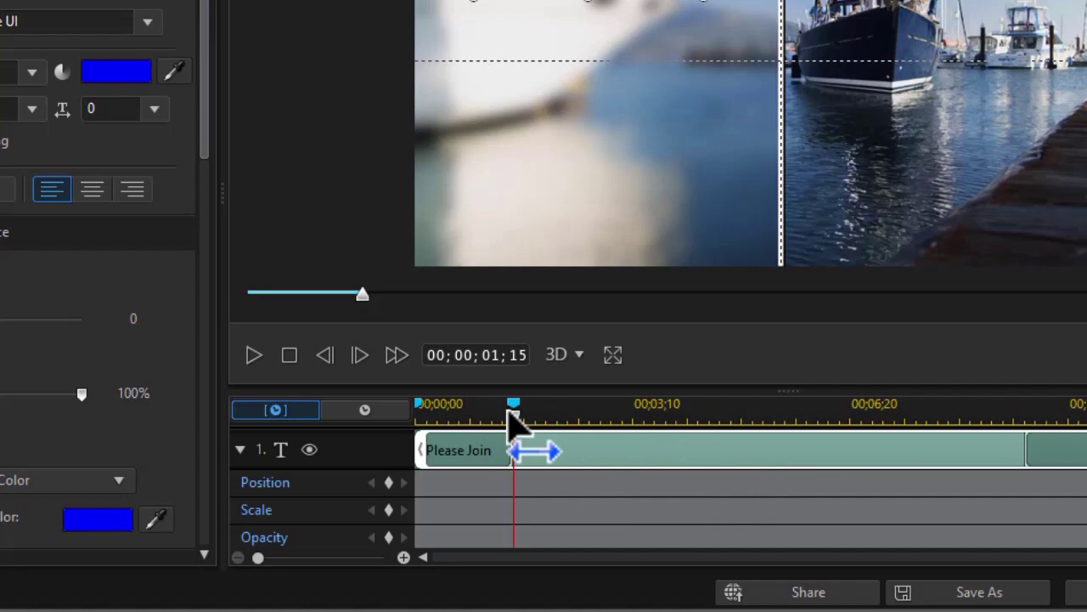
left_click(241, 450)
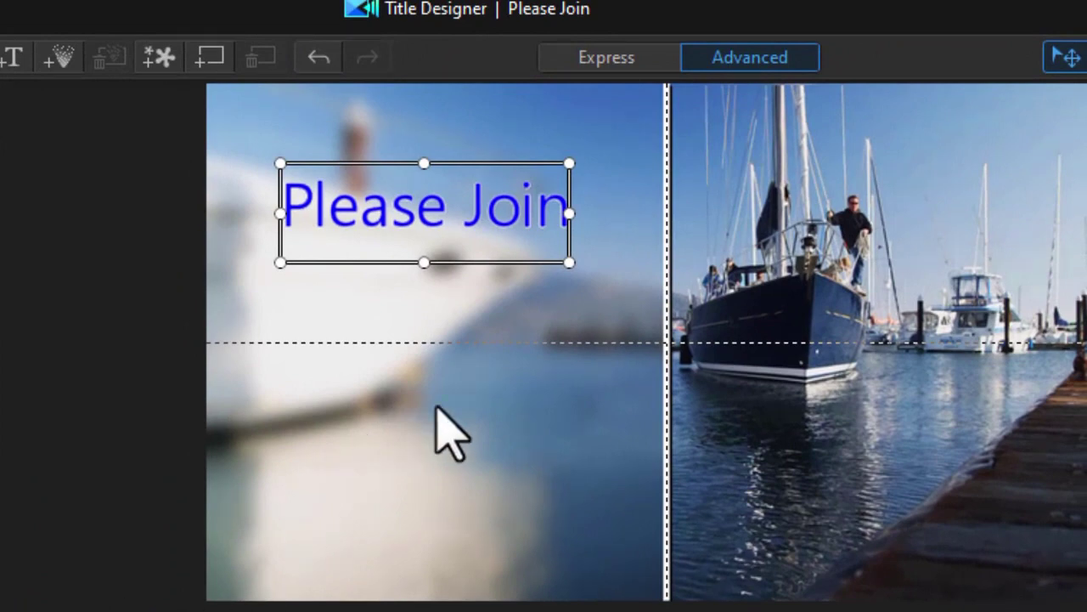
Add a bold 'Nautical' text box at size 30 under Please Join
left_click(12, 58)
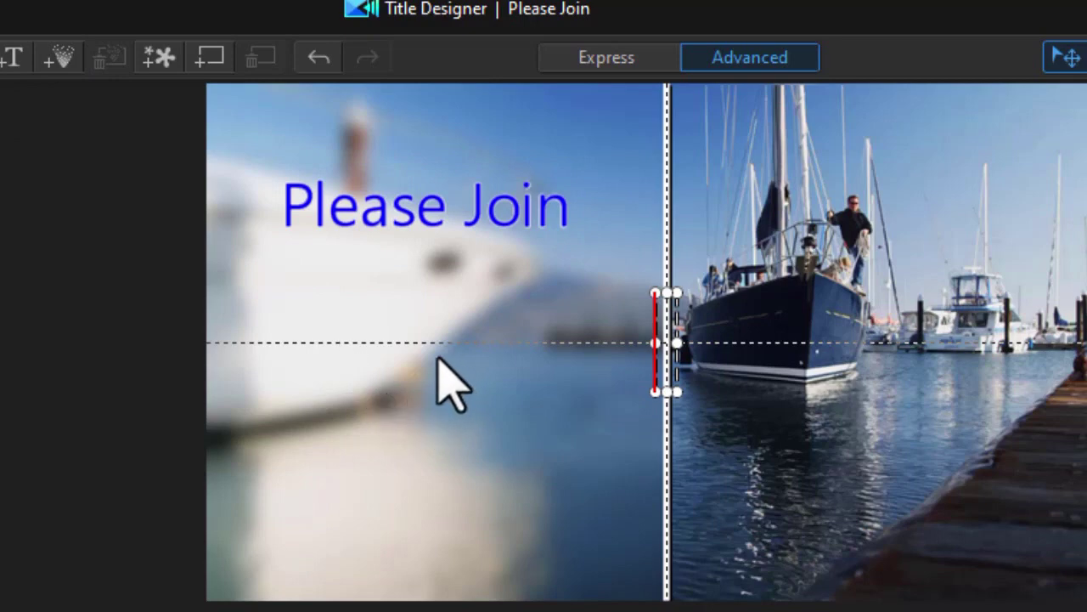
type("N autical")
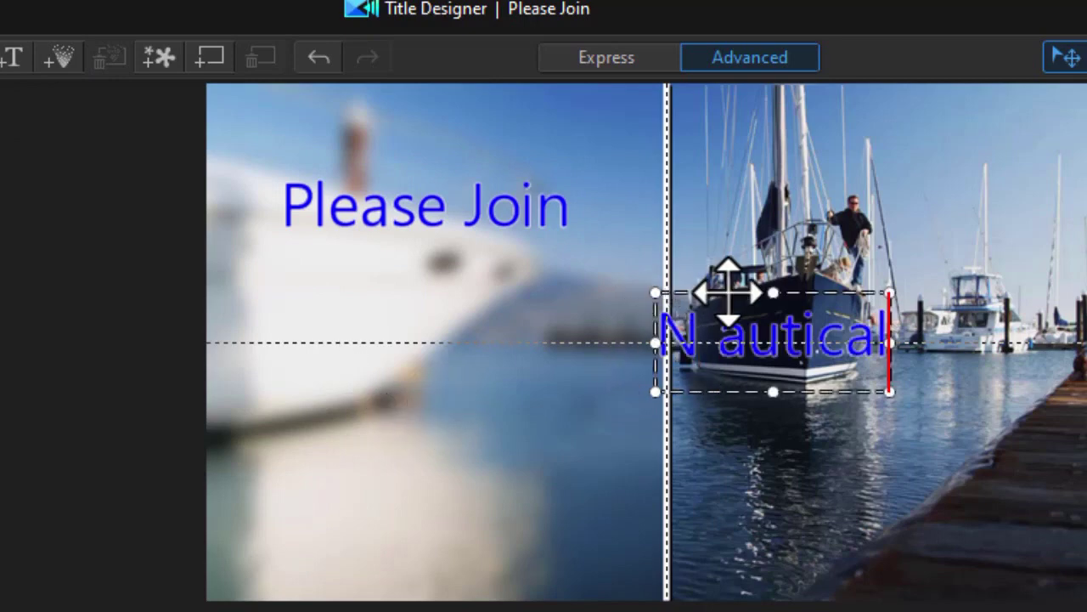
left_click_drag(728, 292, 353, 291)
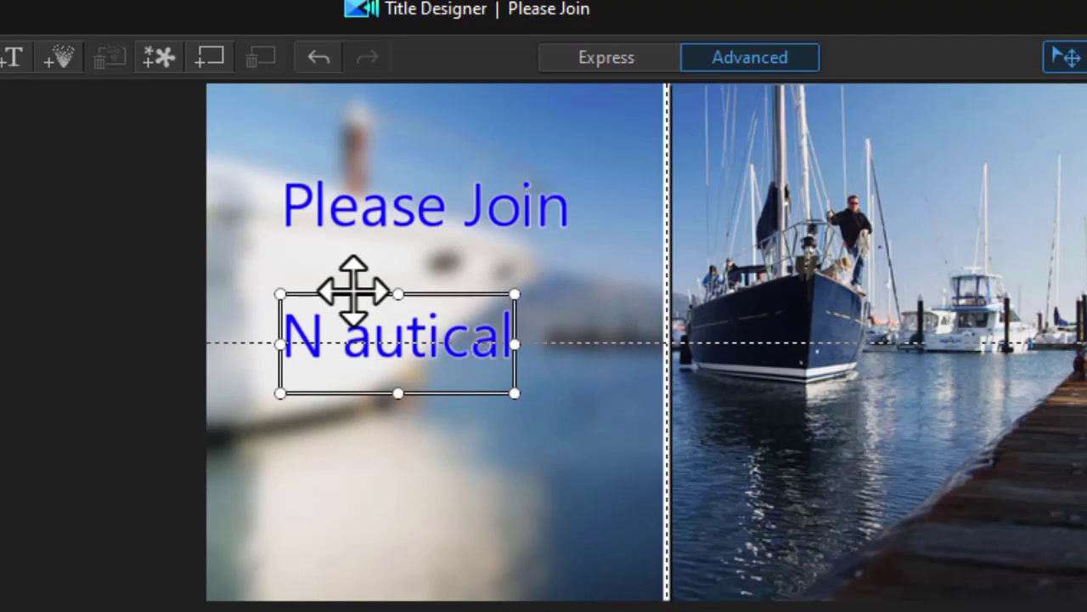
left_click(348, 335)
key("BackSpace")
key("ctrl+a")
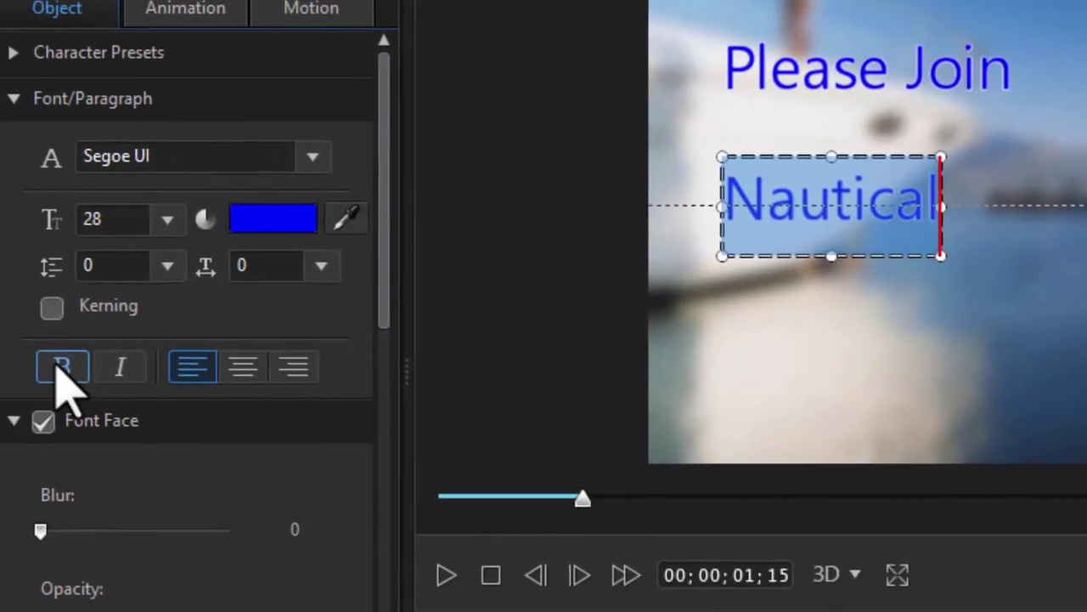
left_click(65, 363)
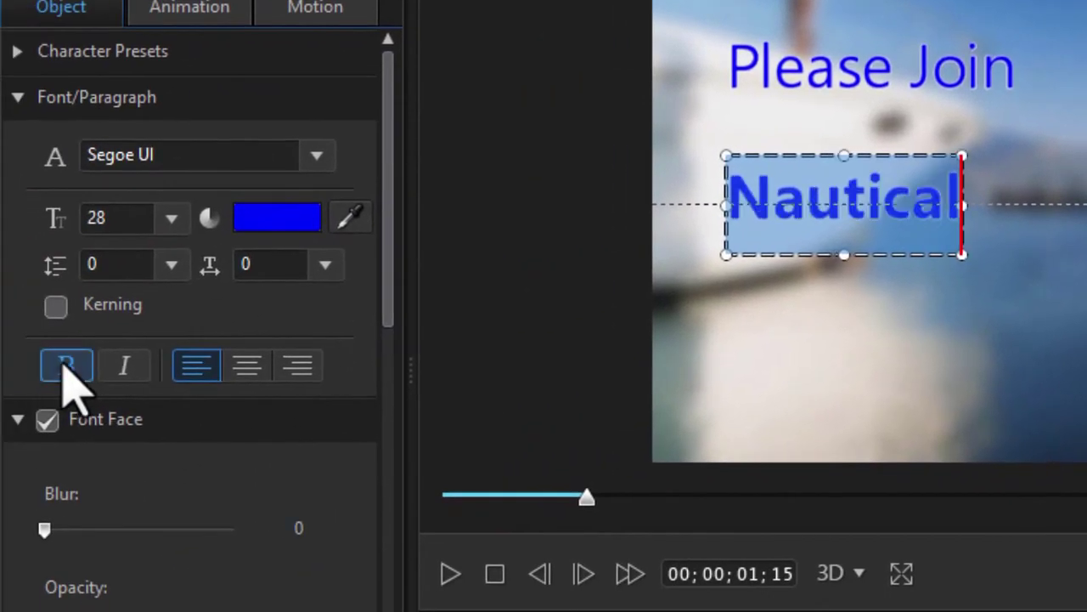
left_click(172, 219)
left_click(139, 307)
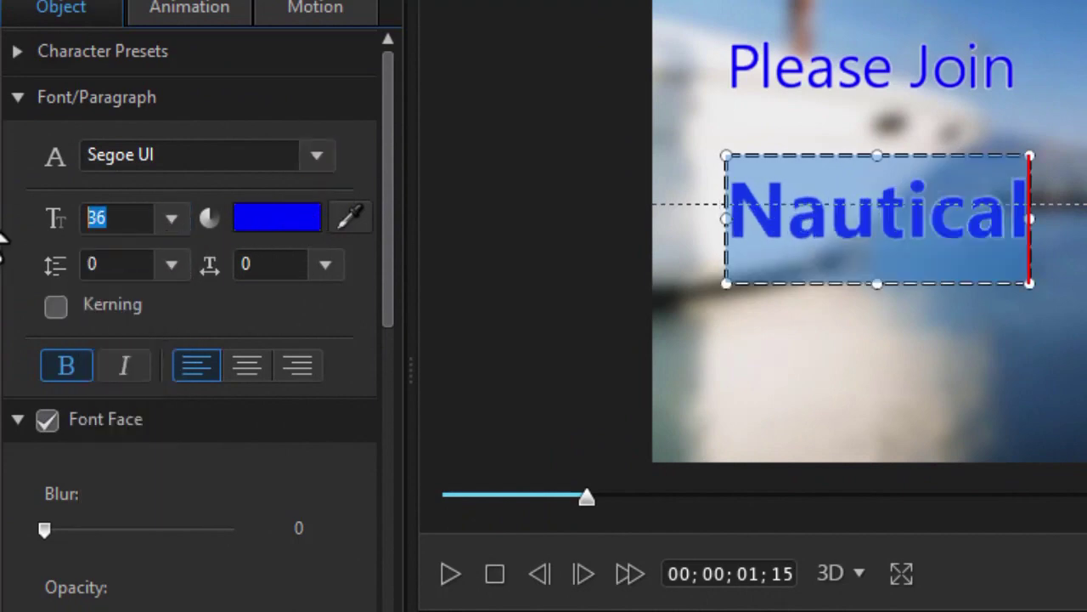
type("30")
key("Return")
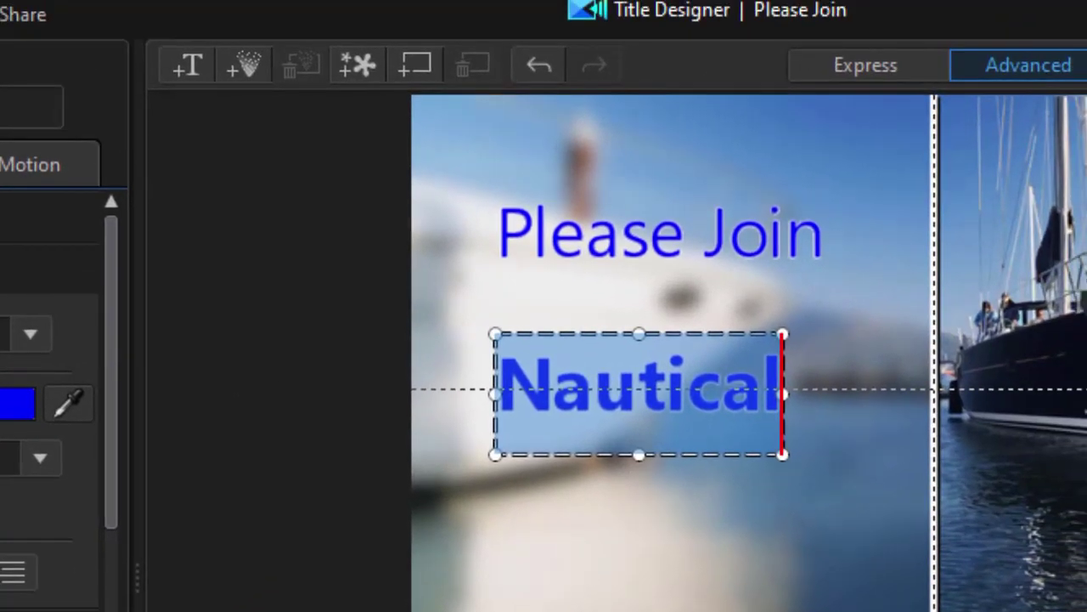
Add 'Safety' and 'Team' text boxes stacked beneath Nautical
left_click(185, 68)
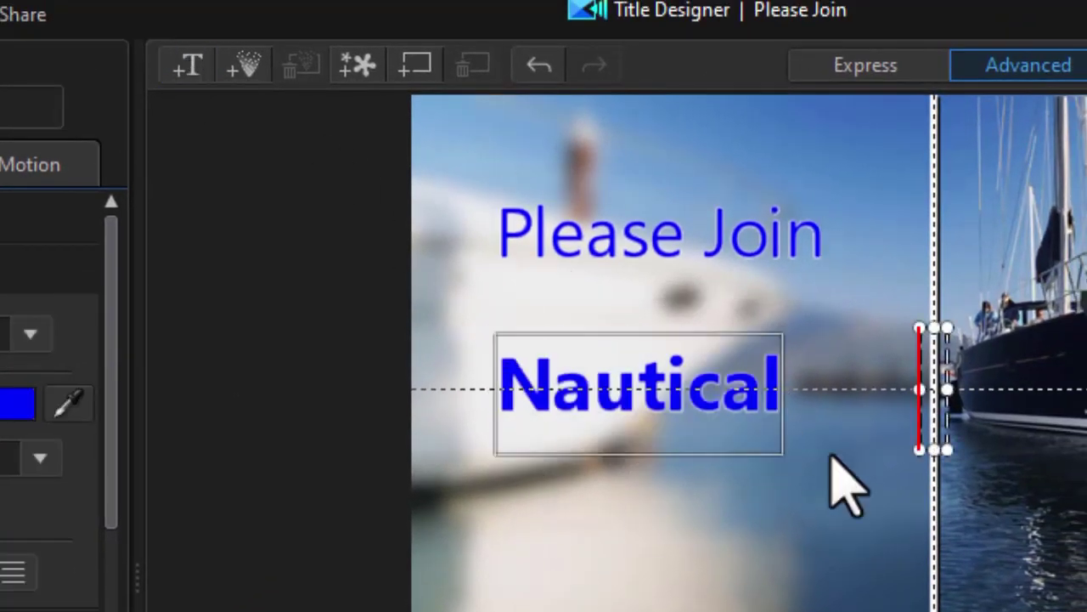
type("Safet")
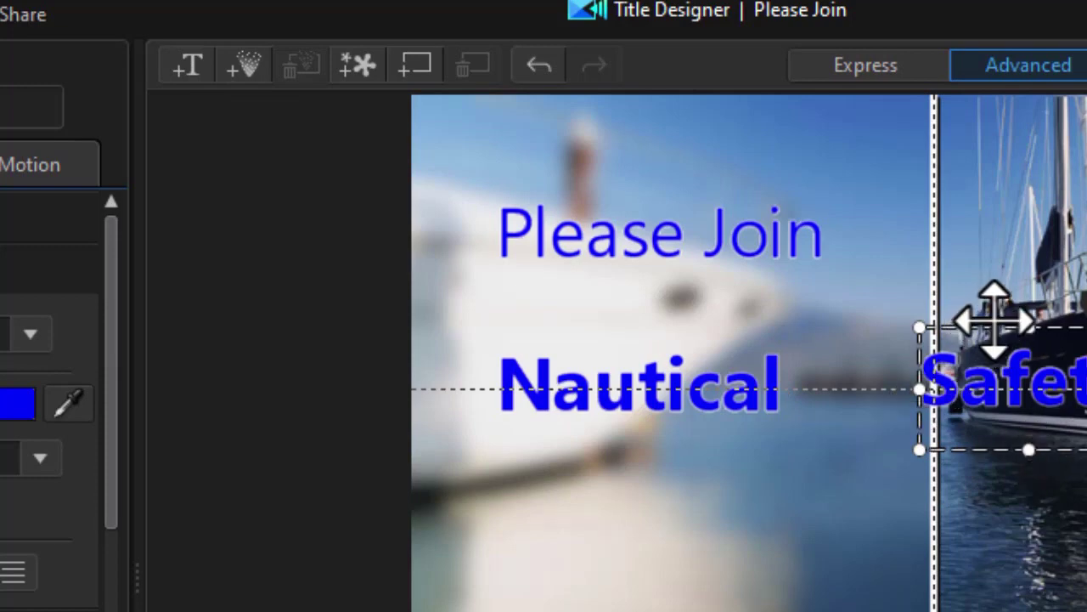
left_click_drag(991, 315, 565, 409)
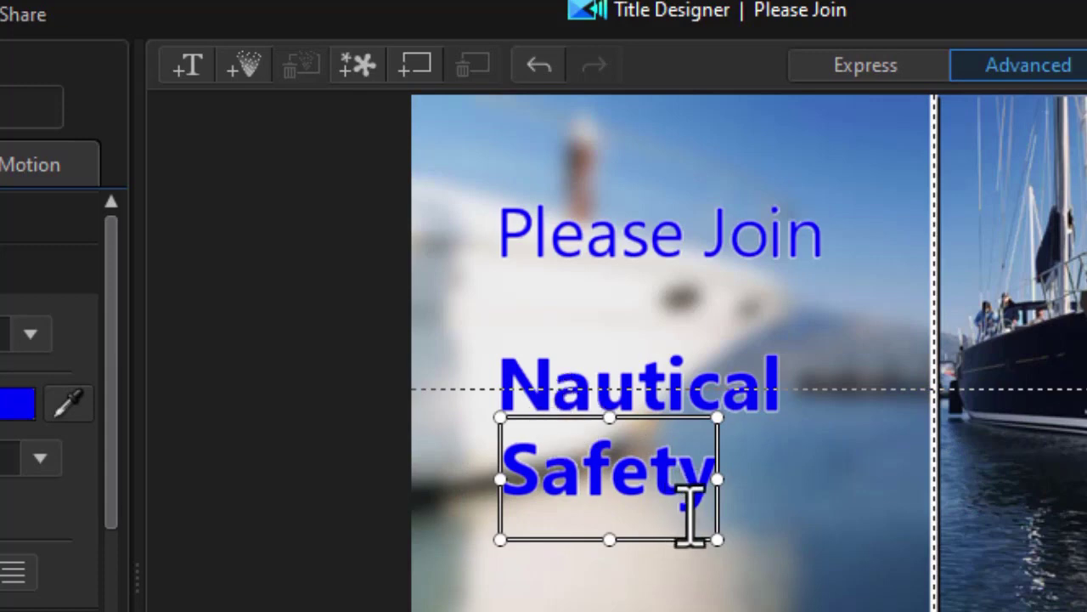
left_click(189, 66)
left_click(589, 557)
type("Team")
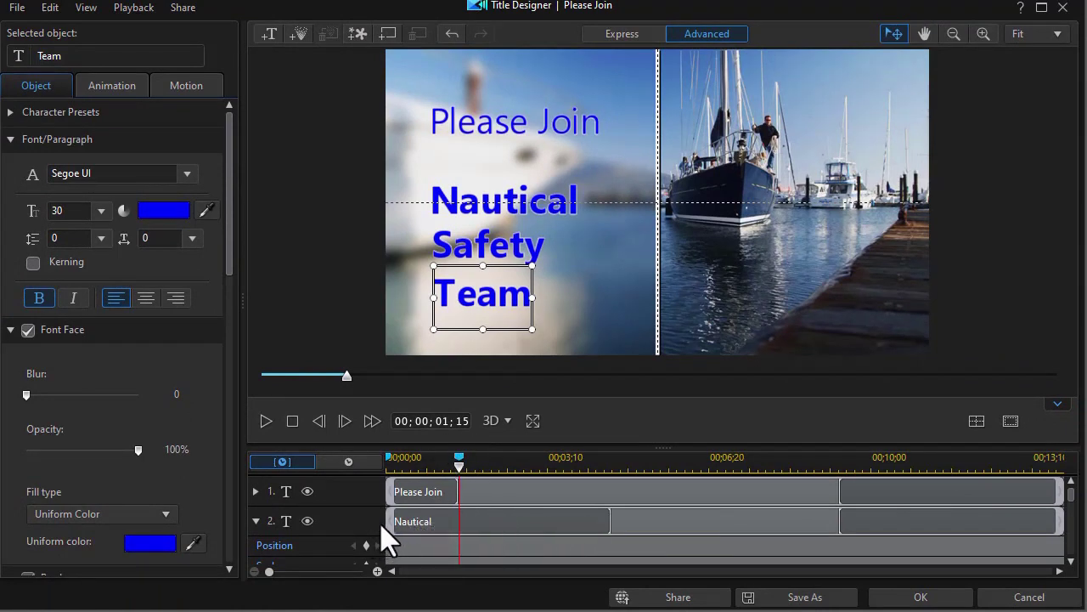
Delay the Nautical clip and add a 03;15 timeline marker named 'Safety starts here'
left_click_drag(385, 524, 459, 524)
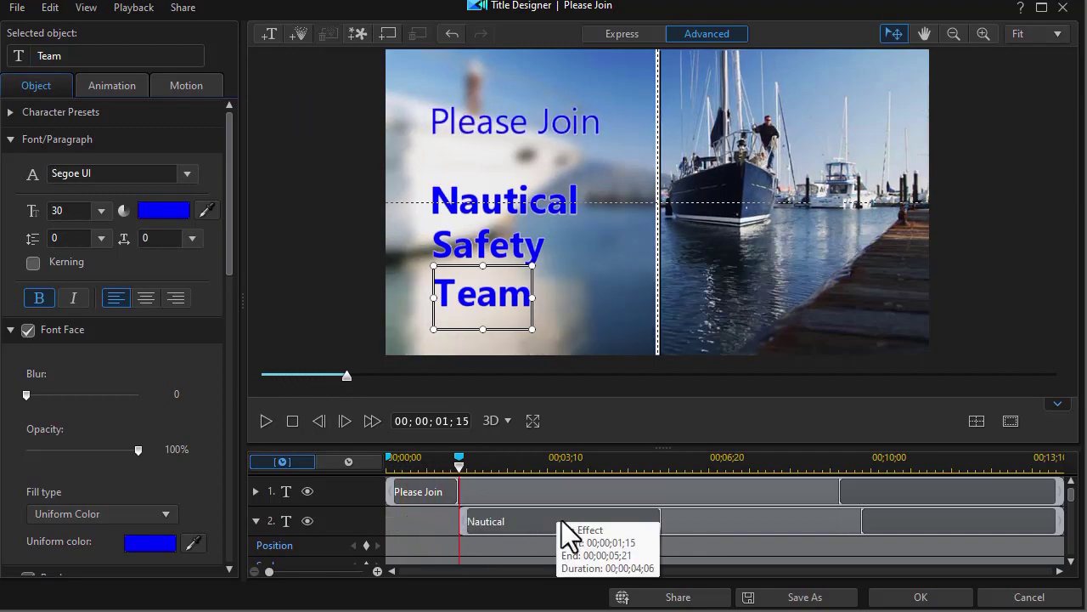
left_click(447, 419)
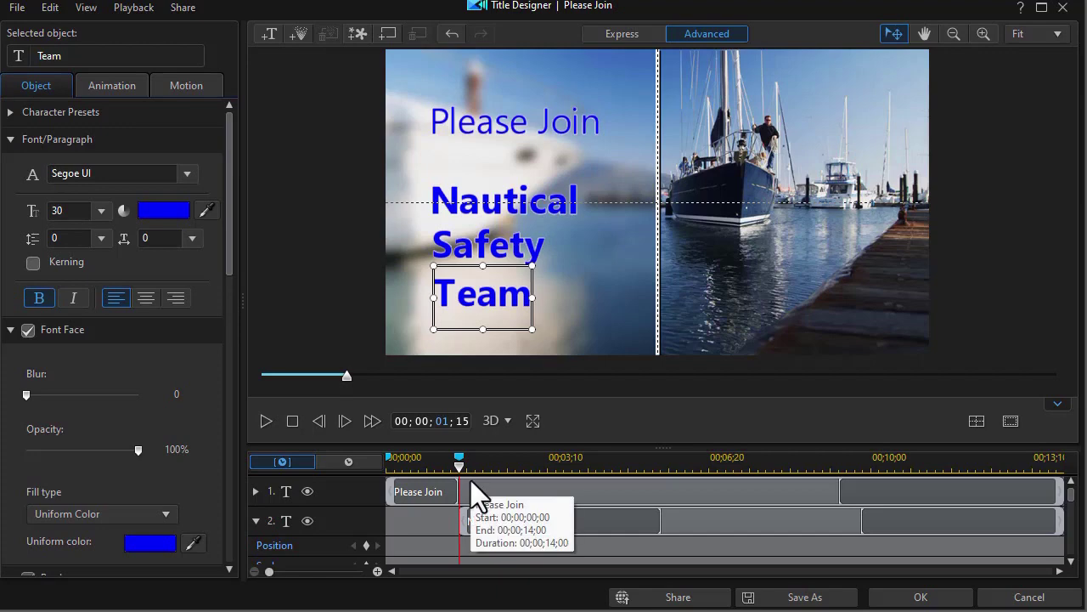
key("Return")
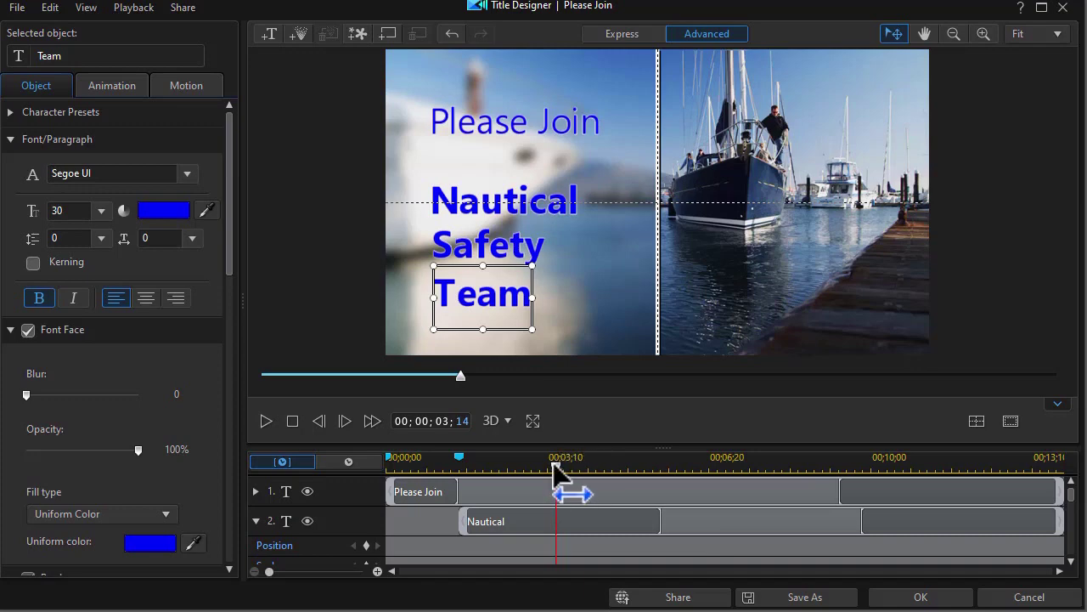
right_click(554, 465)
left_click(585, 473)
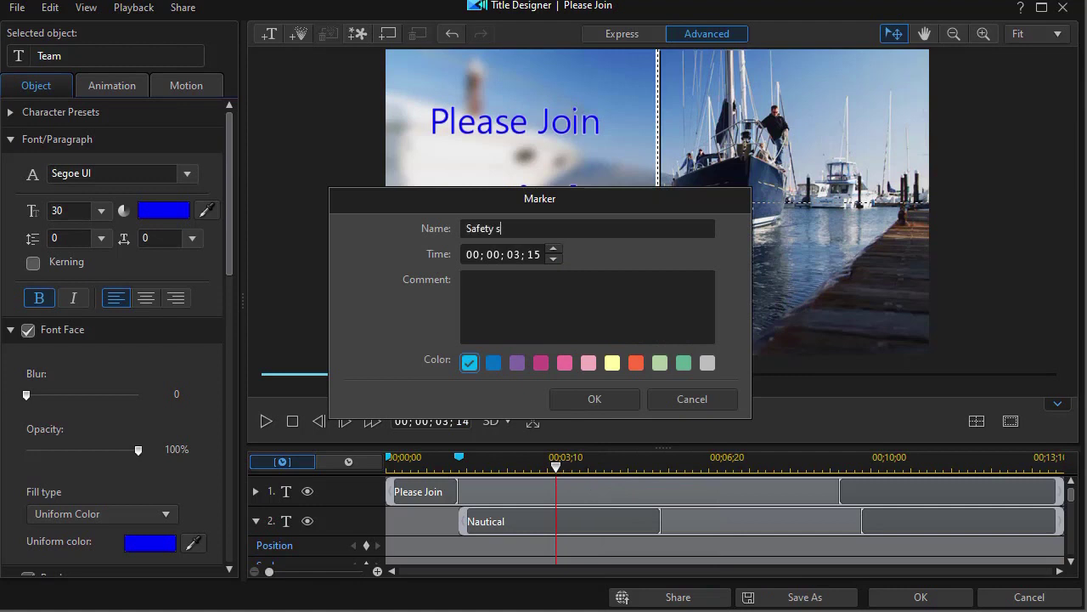
type("Safety starts here")
key("Return")
Move the Safety title's start to the 03;15 marker
scroll(1071, 510, "down", 2)
scroll(1073, 514, "up", 3)
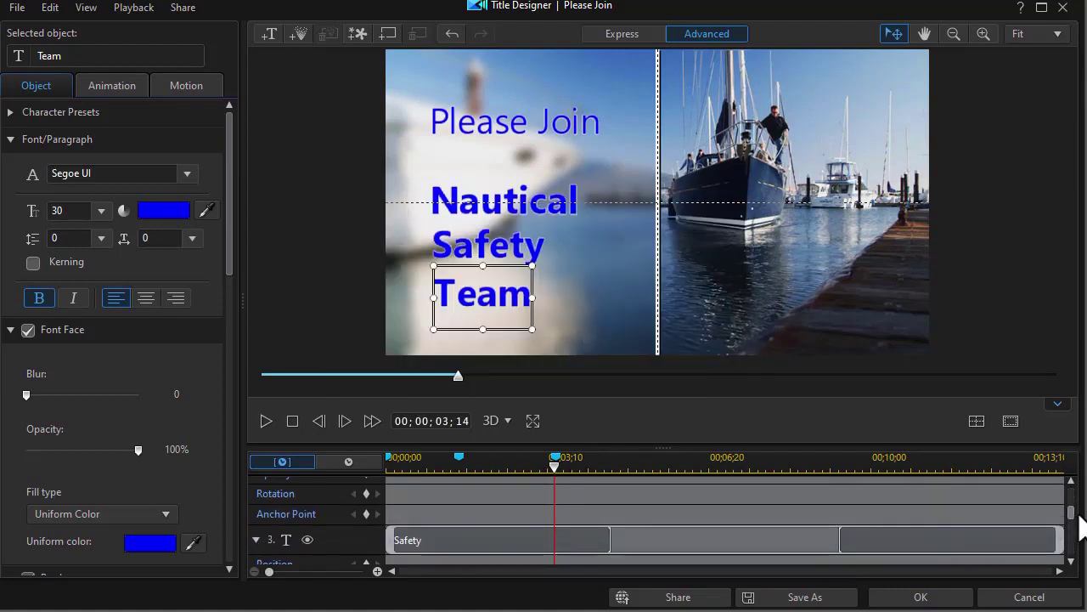
scroll(1072, 510, "up", 2)
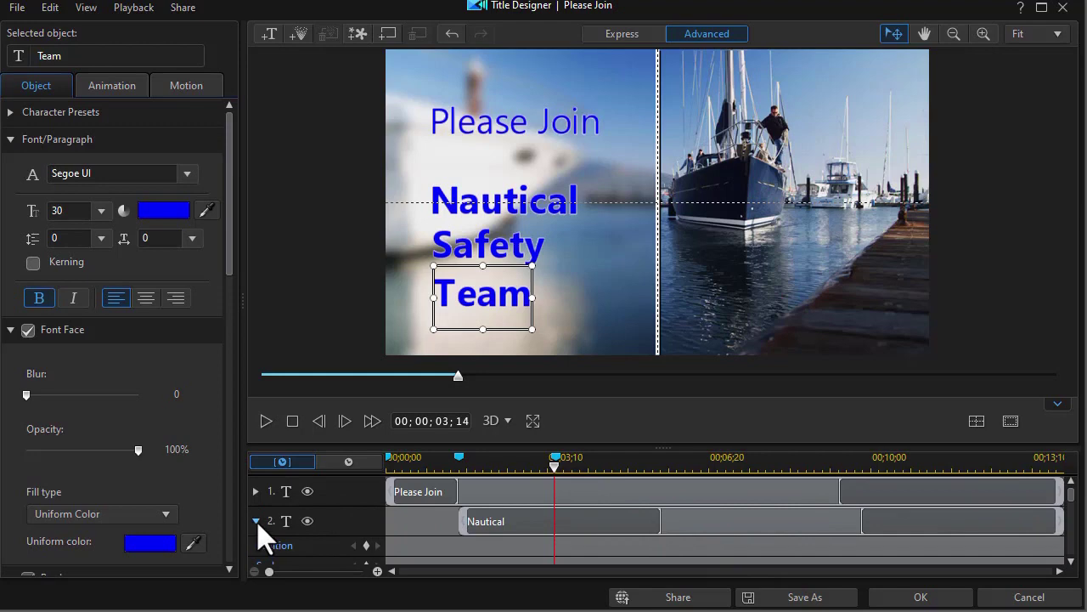
left_click(257, 522)
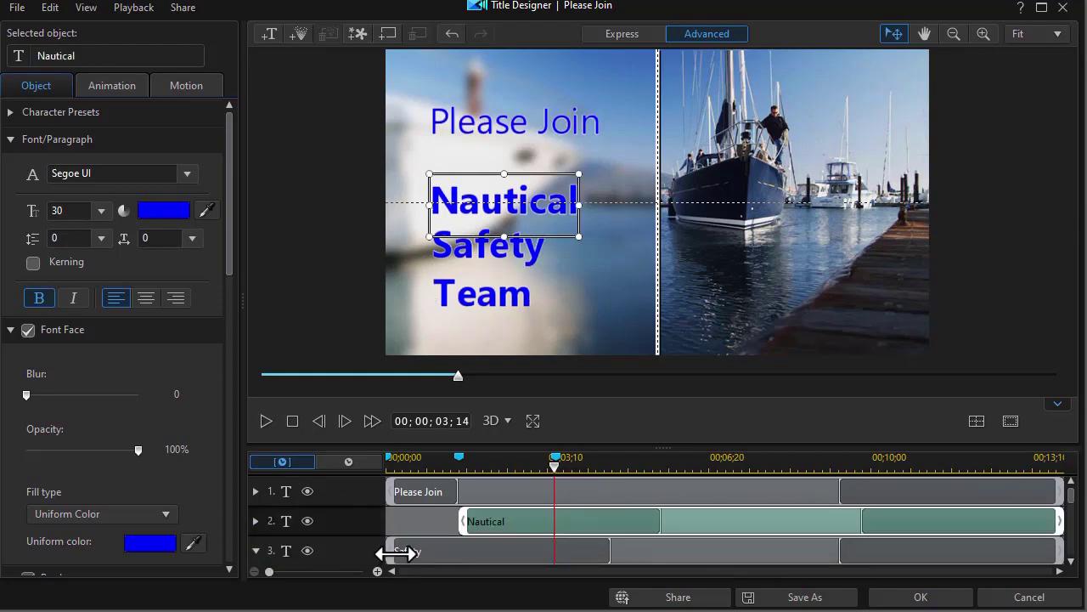
left_click_drag(389, 552, 553, 553)
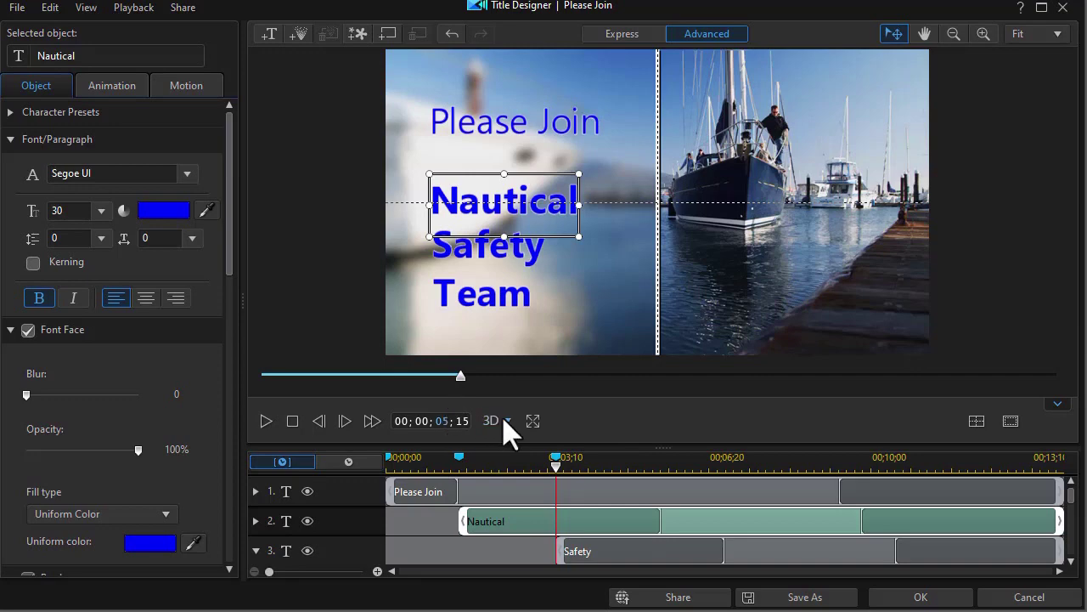
Add a second marker 'T' at 05;15 and start the Team title there
right_click(654, 469)
left_click(670, 477)
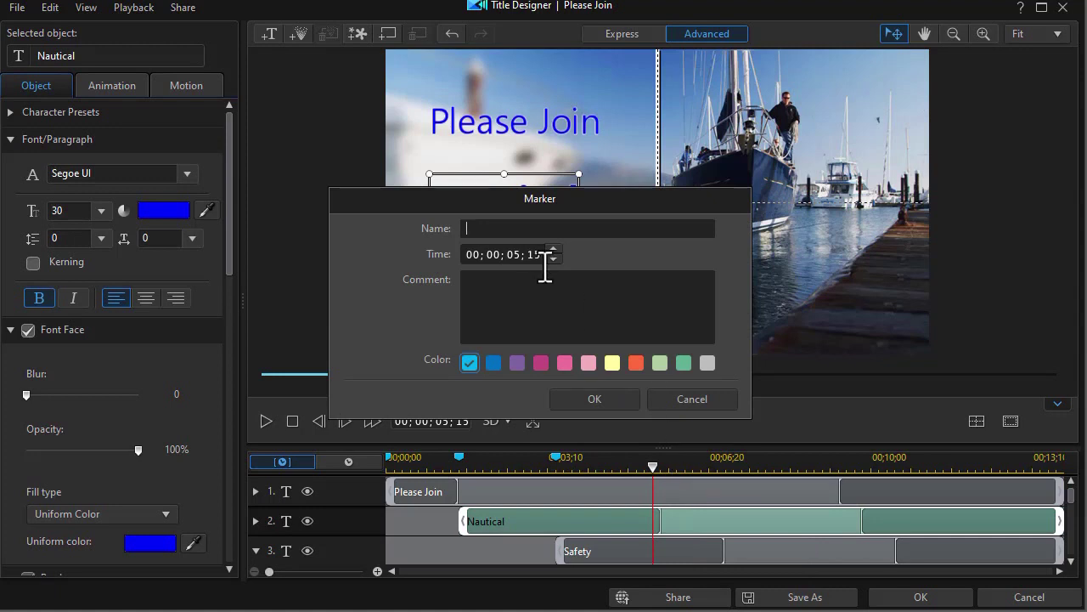
type("T")
key("Return")
scroll(1019, 519, "down", 2)
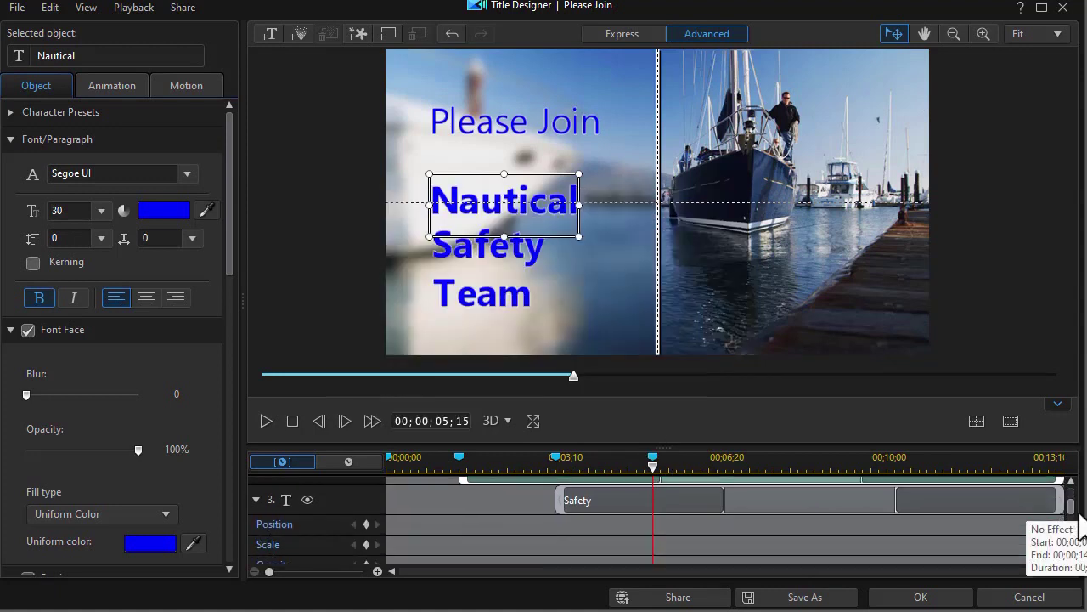
scroll(1020, 518, "up", 1)
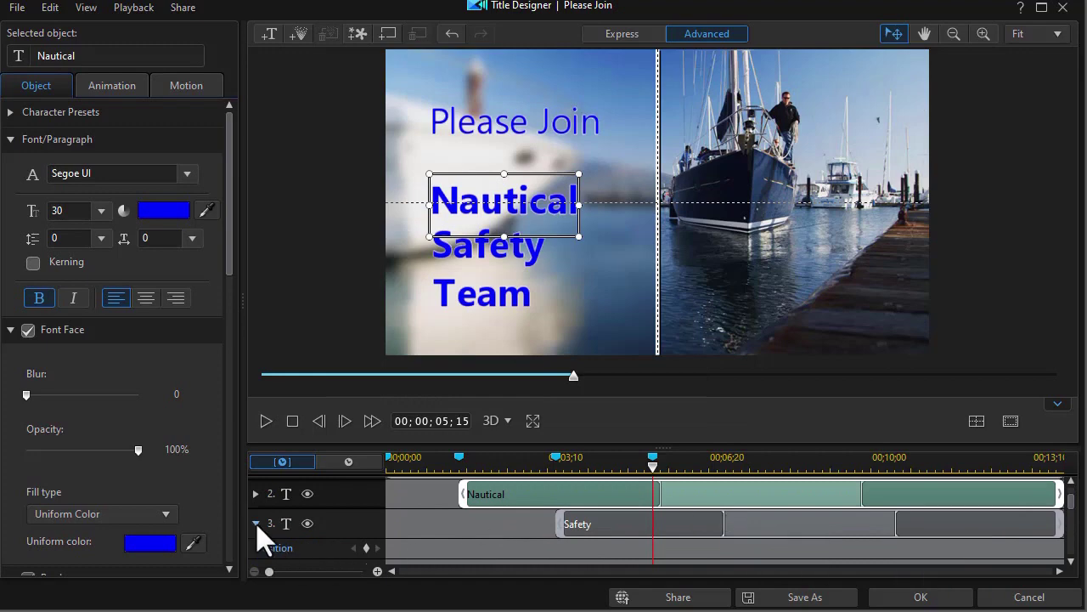
left_click(256, 524)
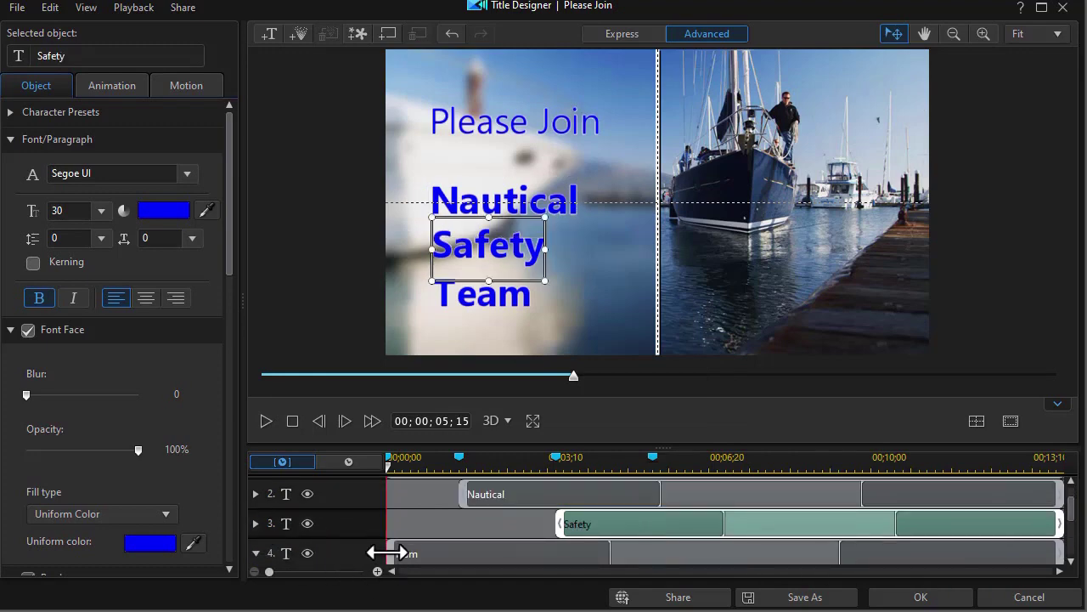
left_click_drag(387, 552, 652, 552)
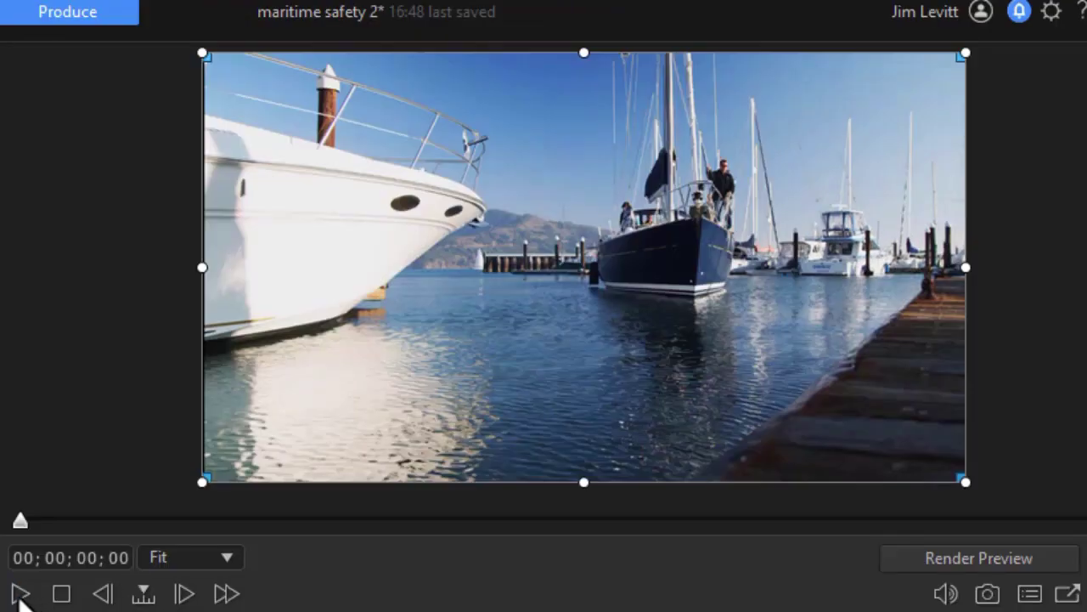
left_click(20, 594)
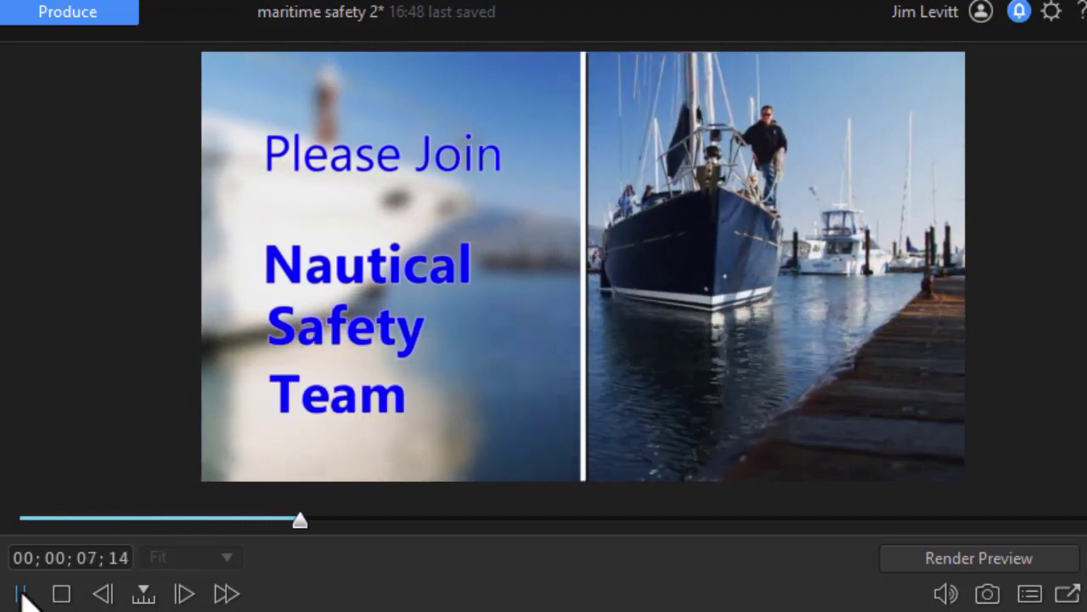
left_click(22, 594)
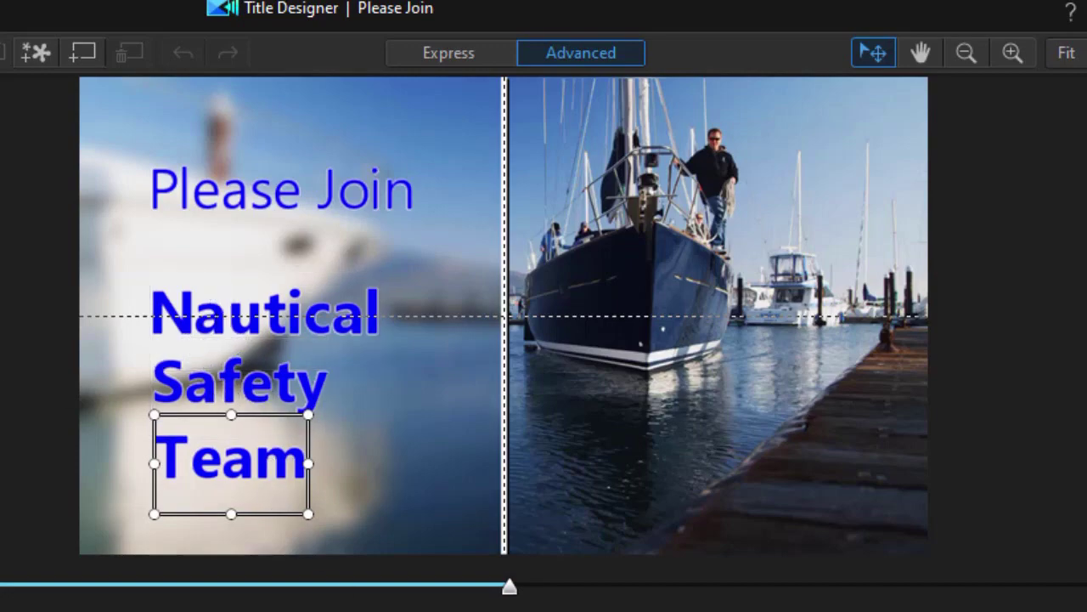
Enable Nautical's Title Reveal Mask and drag its top edge down to a height of 0.633
left_click(263, 313)
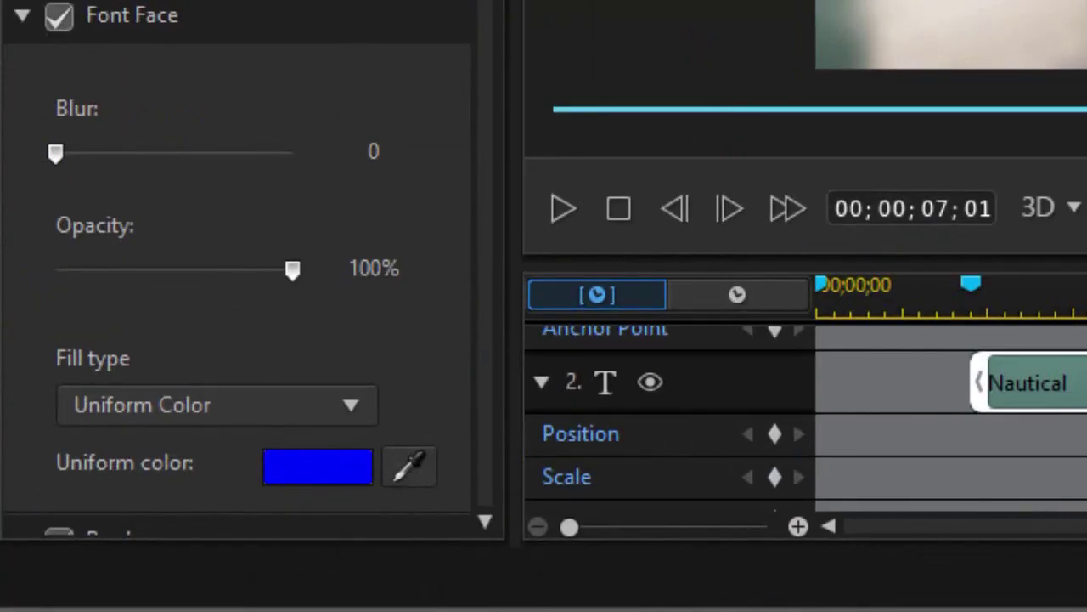
scroll(482, 465, "down", 10)
left_click(58, 452)
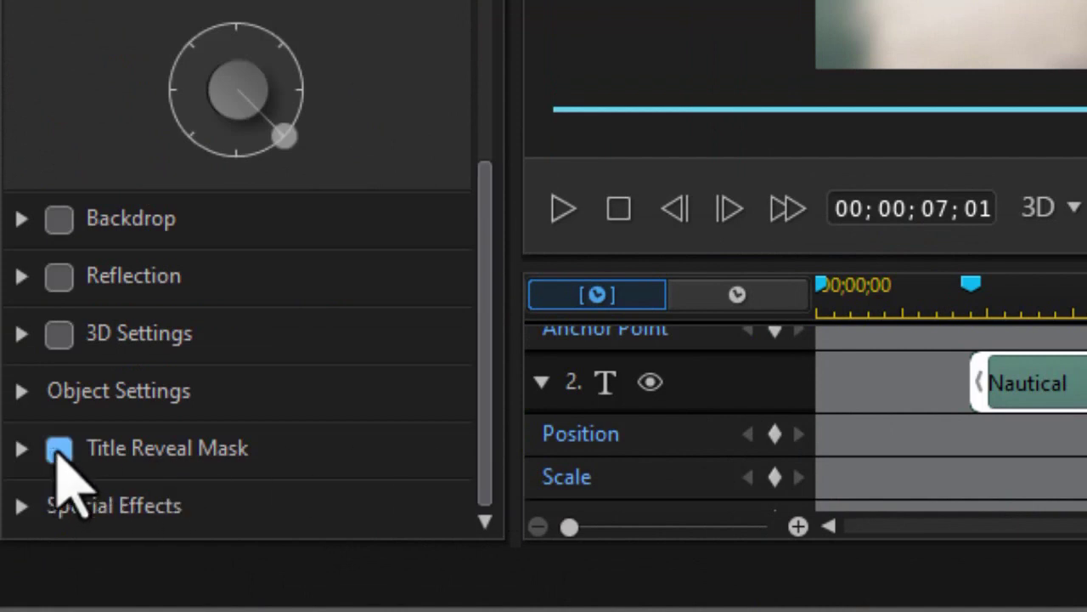
left_click(20, 448)
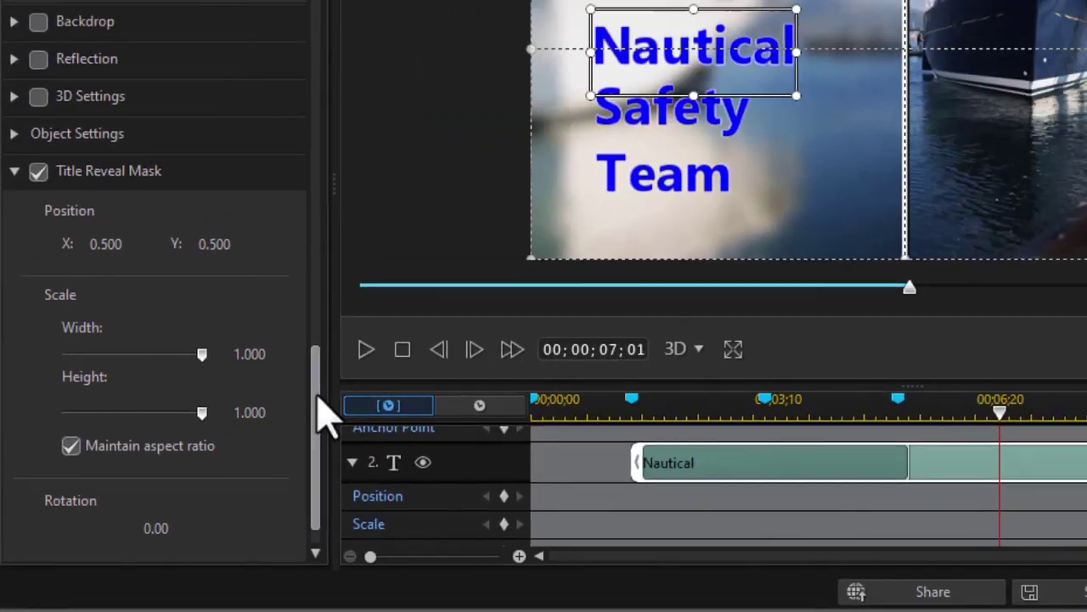
scroll(463, 382, "up", 2)
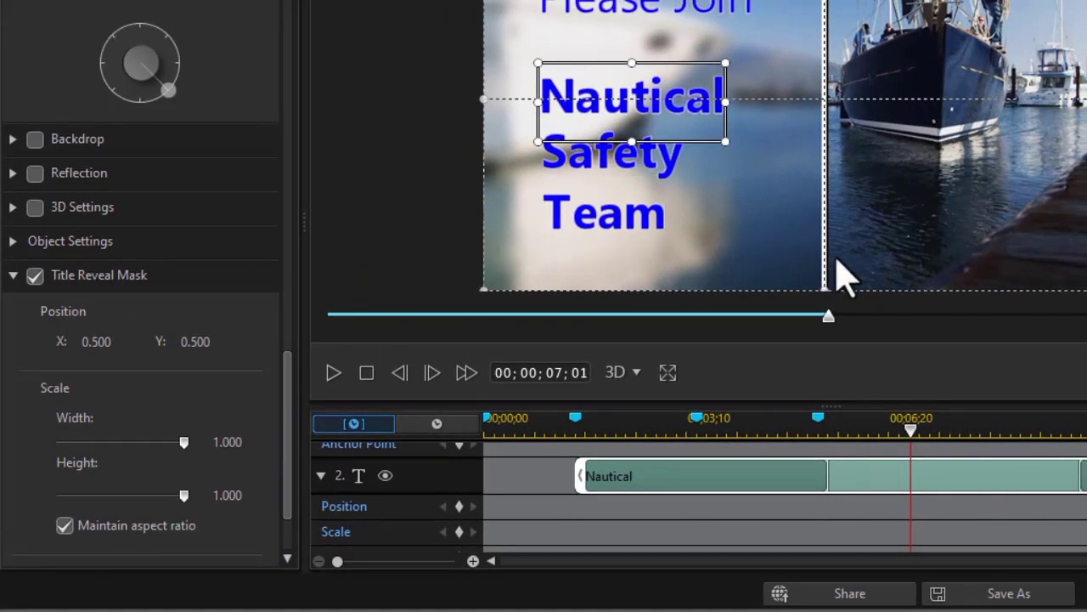
scroll(291, 386, "down", 2)
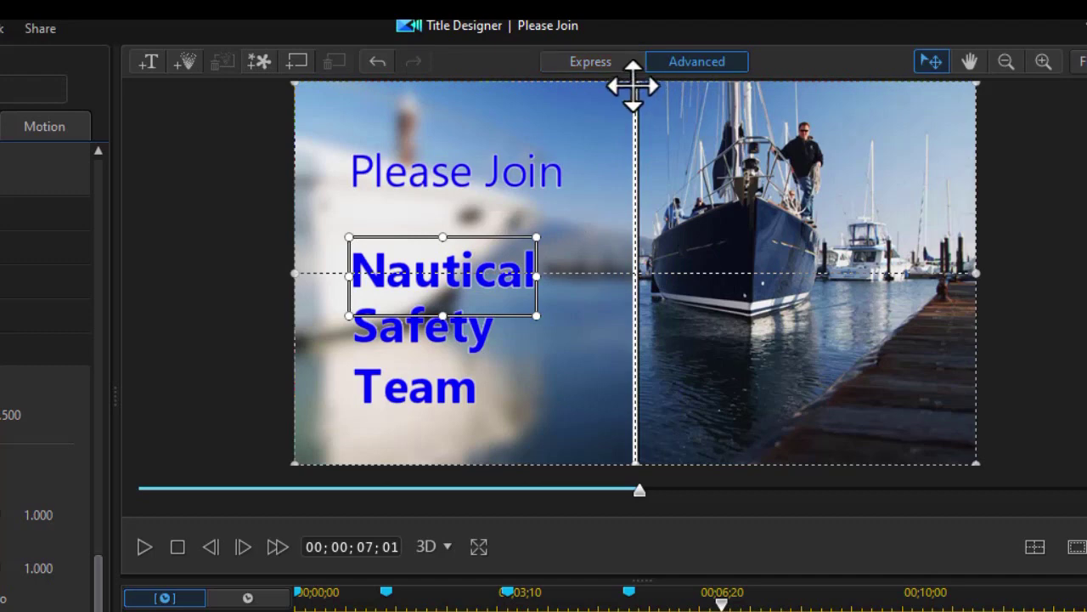
left_click_drag(632, 82, 625, 221)
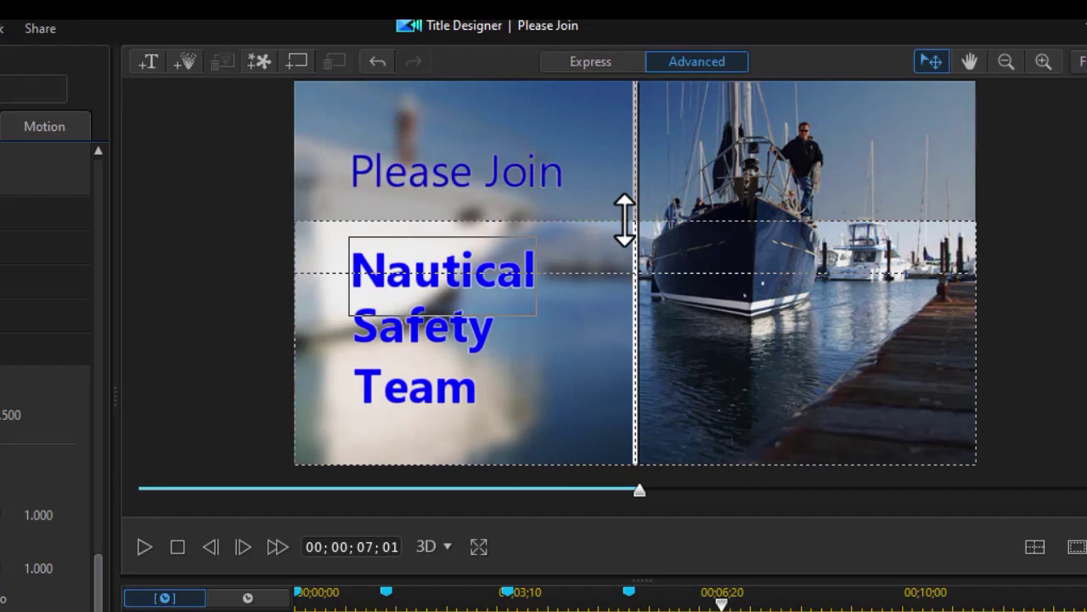
left_click_drag(625, 220, 625, 221)
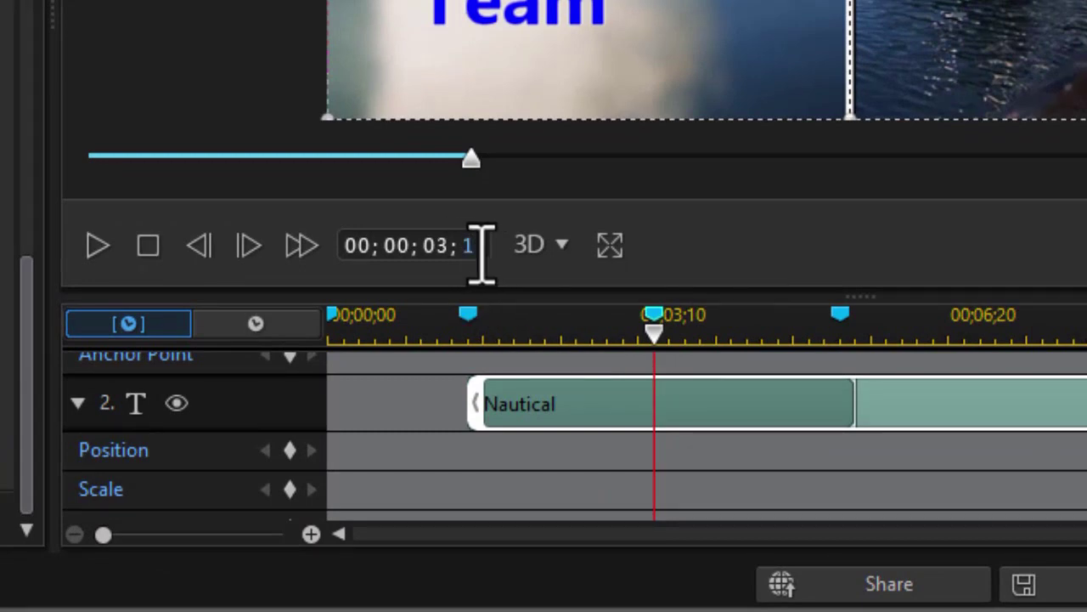
Add a Nautical Position keyframe at 03;10
type("0")
key("Return")
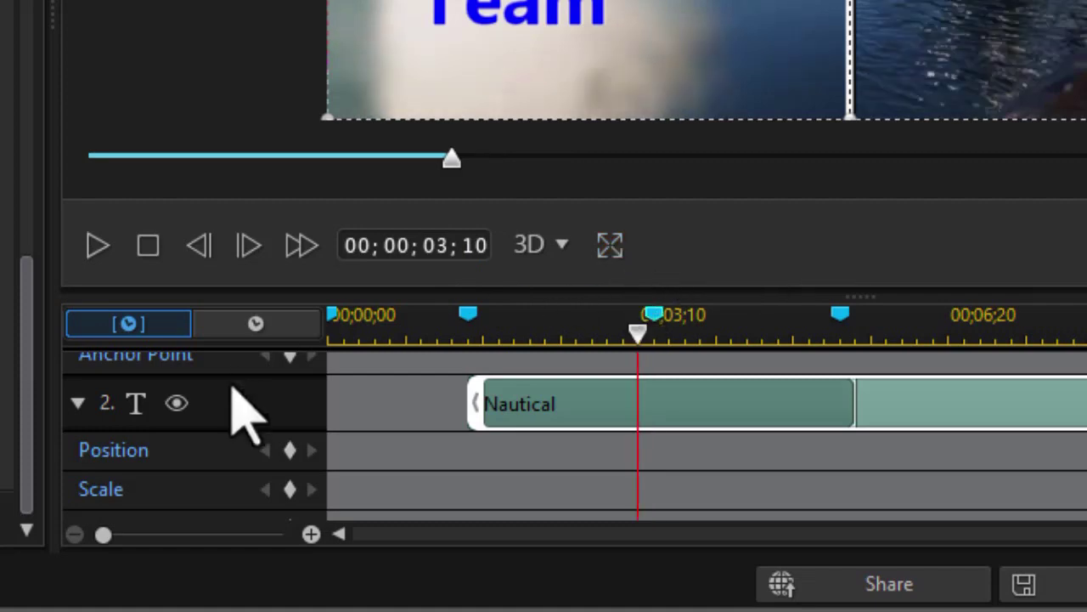
left_click(289, 451)
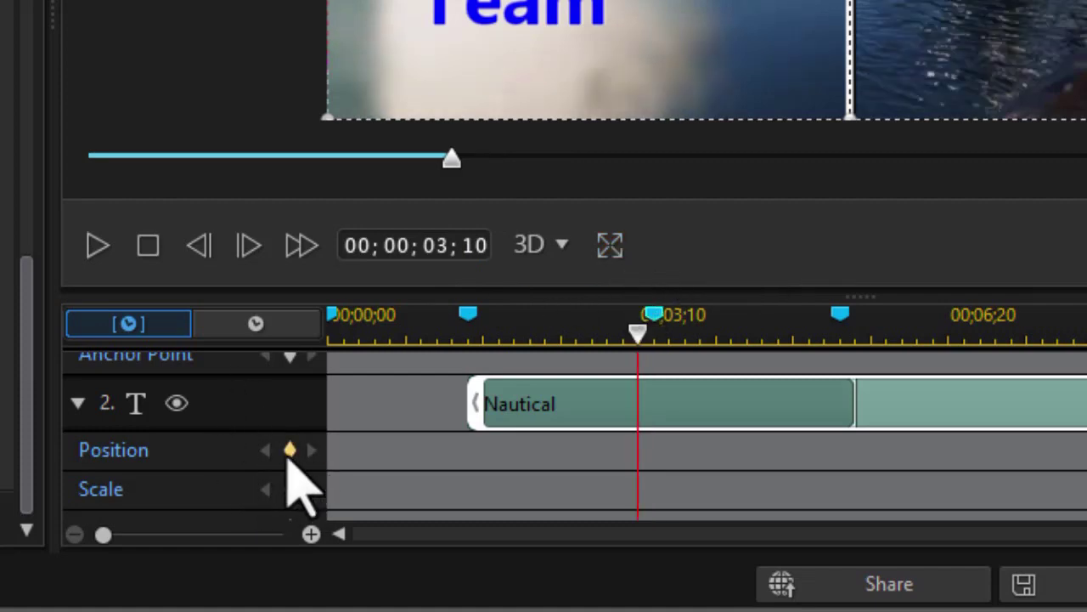
scroll(297, 489, "down", 1)
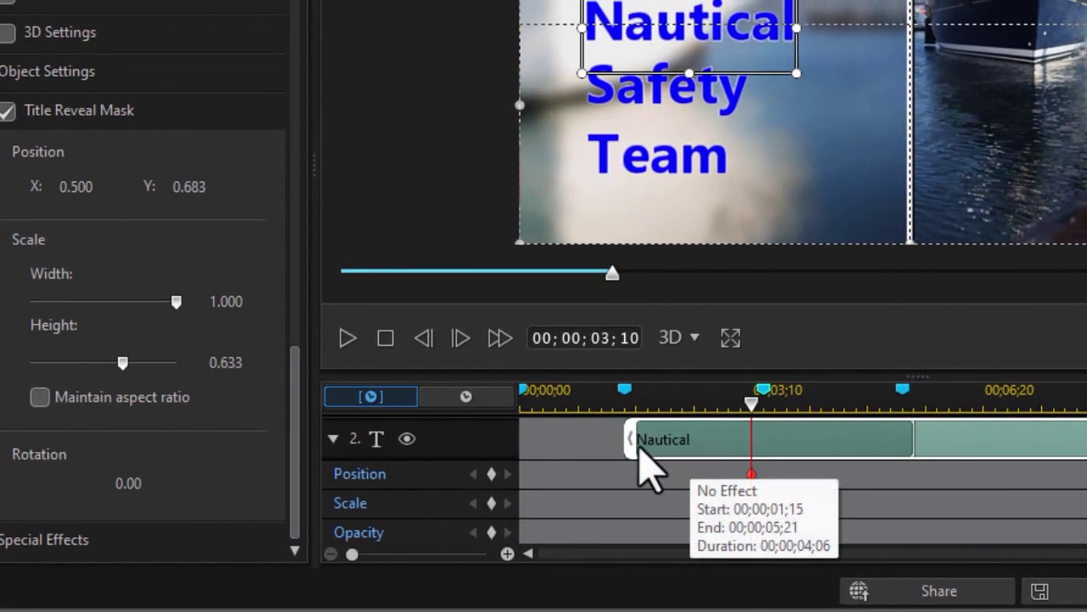
Preview the Nautical slide from the title's start and stop at 00;00;03;12
left_click(629, 440)
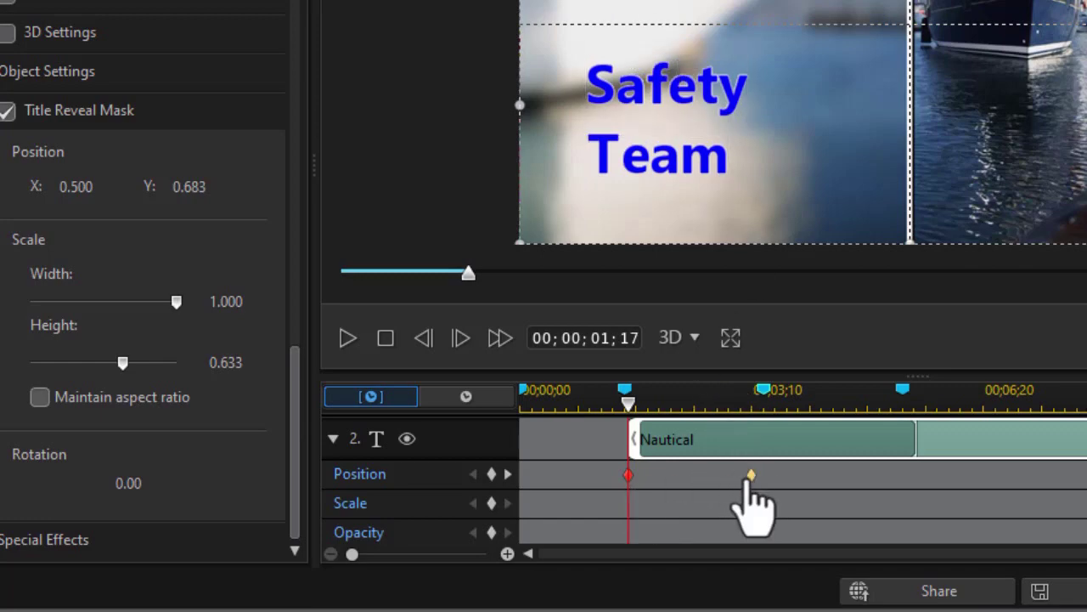
left_click_drag(467, 274, 411, 274)
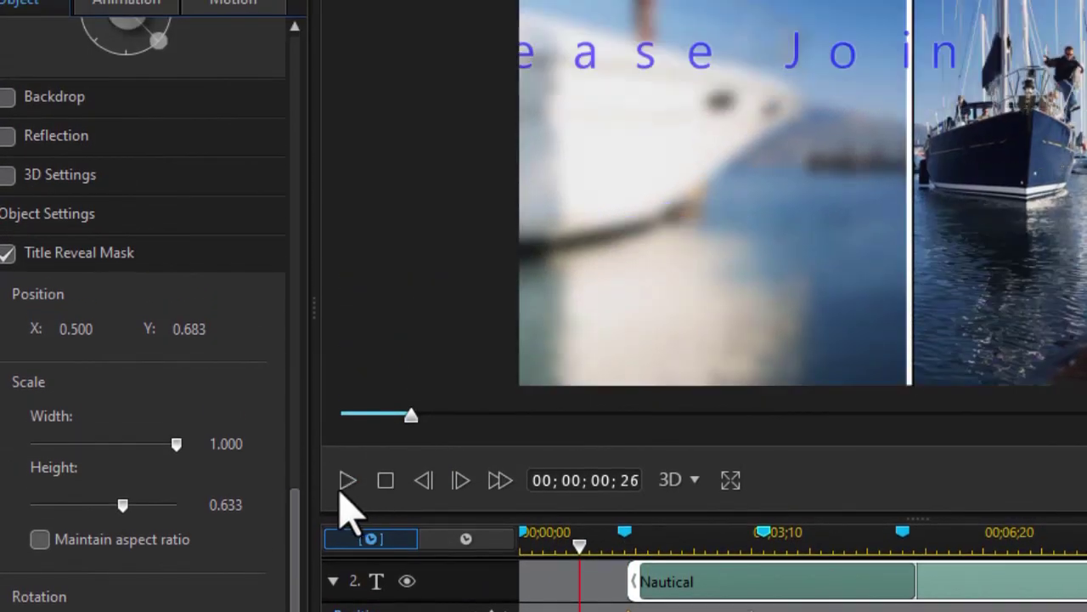
left_click(345, 488)
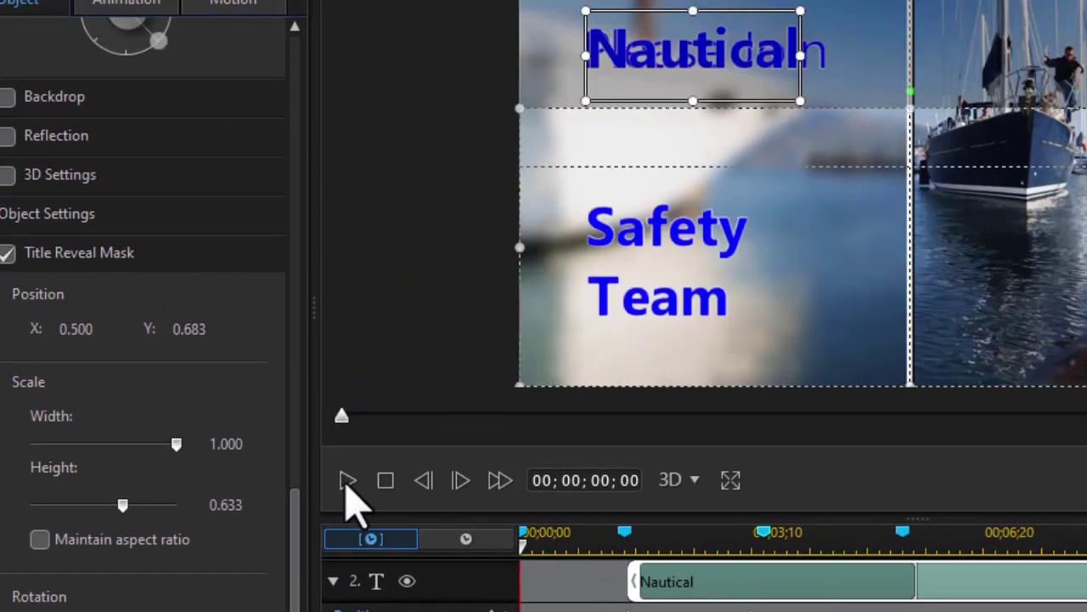
left_click(347, 482)
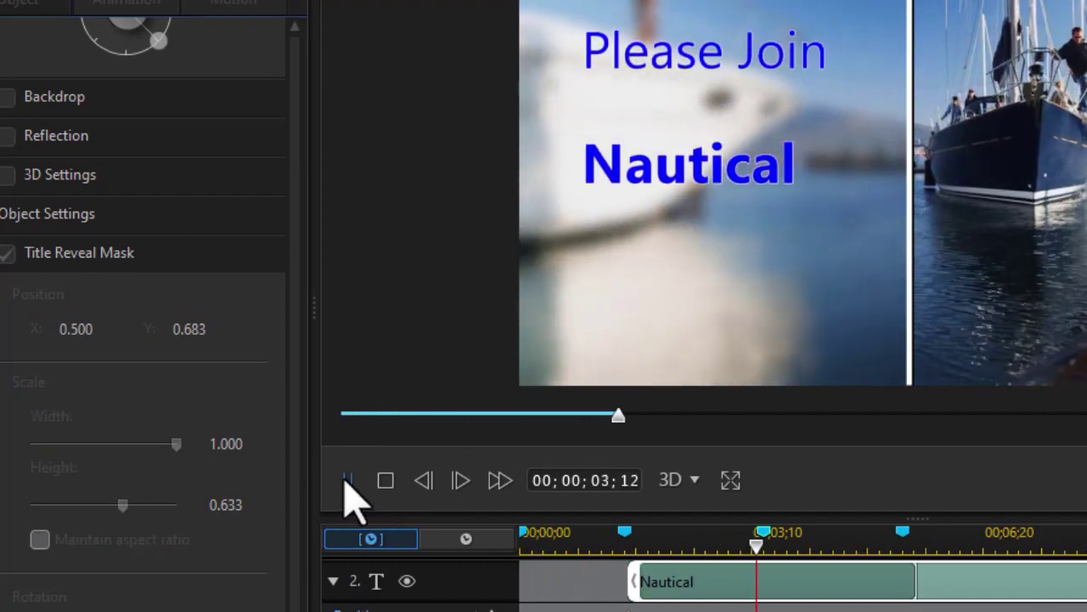
left_click(346, 482)
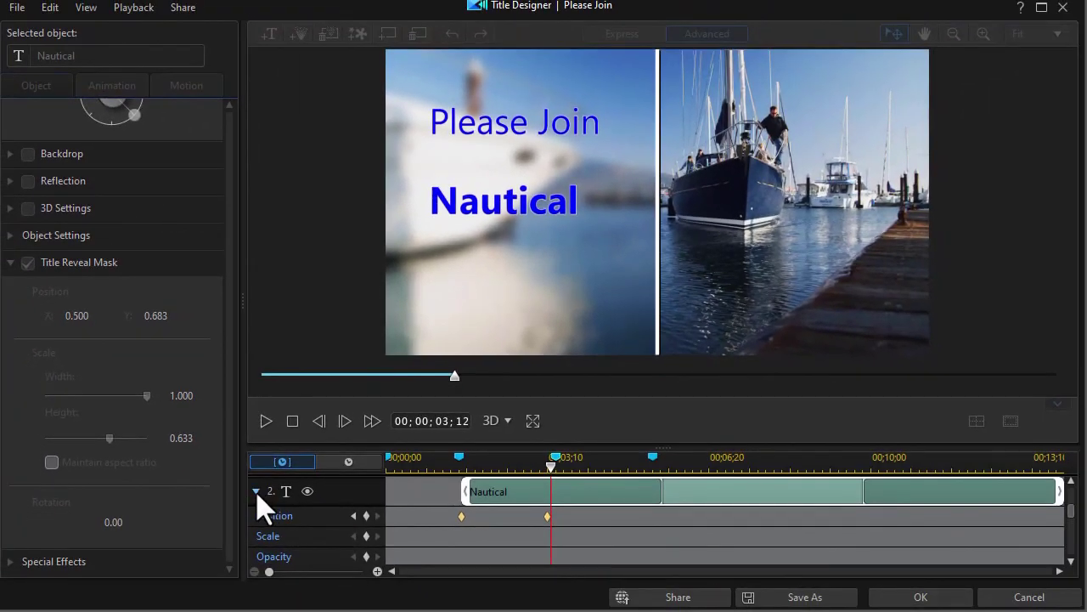
left_click(256, 491)
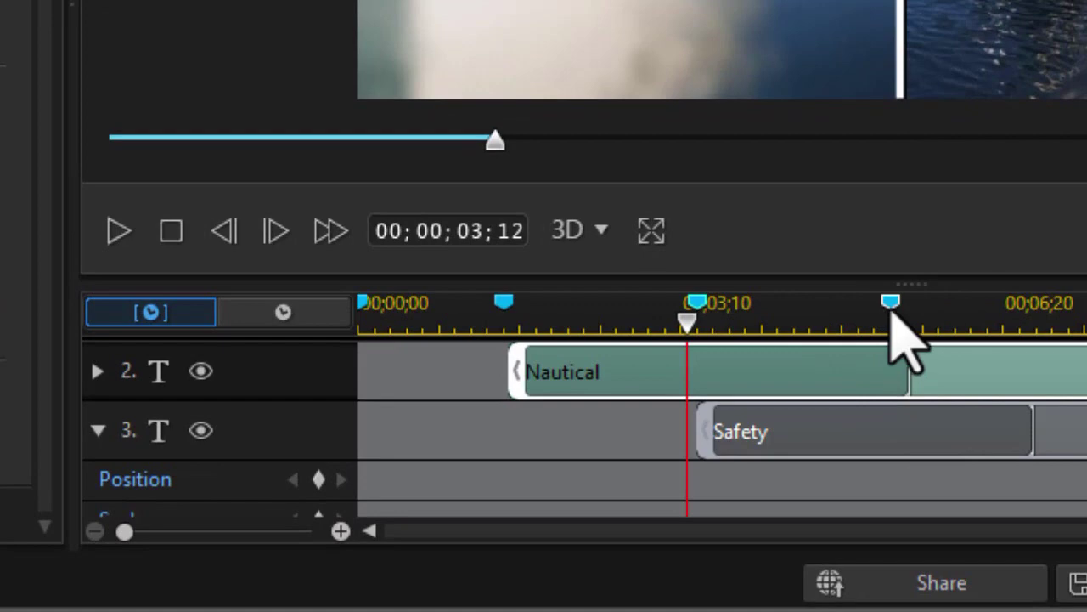
Add a Position keyframe to the Safety title at 00;00;05;10
left_click(891, 313)
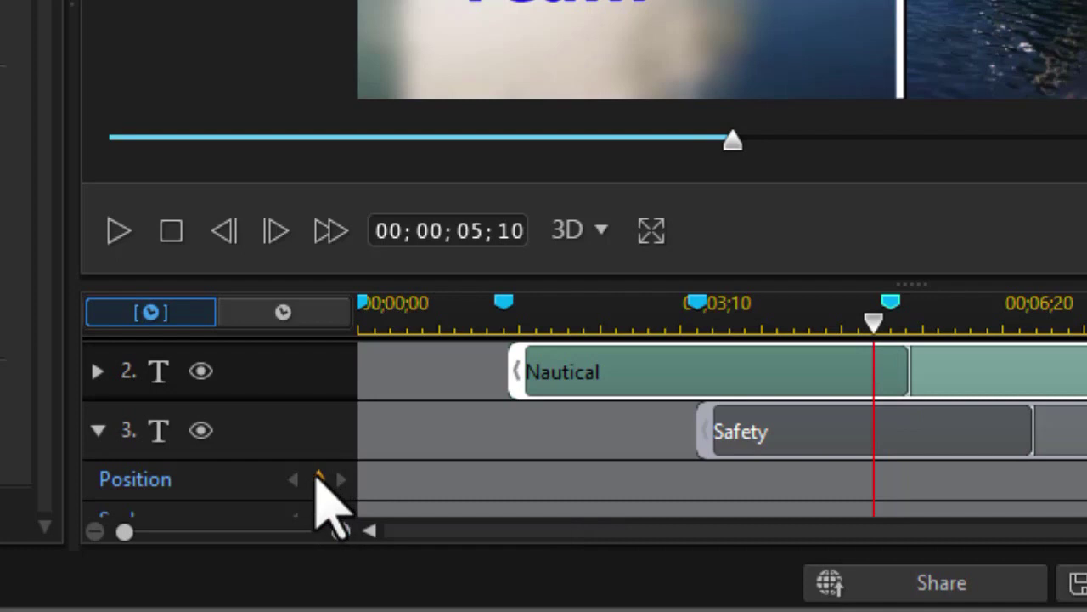
left_click(318, 480)
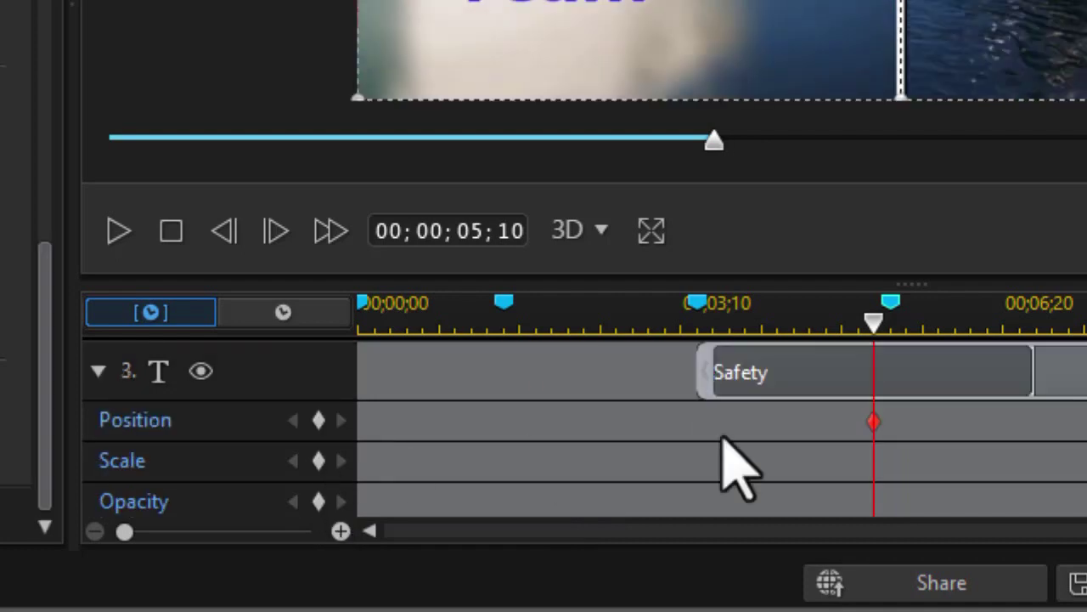
left_click(870, 425)
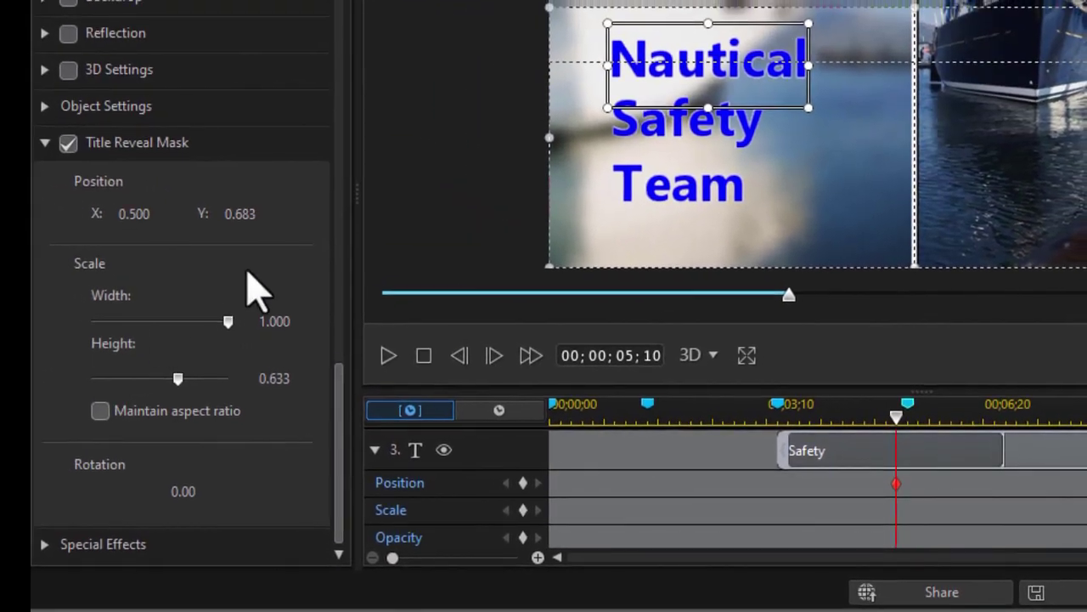
Enable Safety's Title Reveal Mask and lower it to Y 1.058, just below Nautical
scroll(342, 401, "up", 2)
scroll(348, 408, "down", 2)
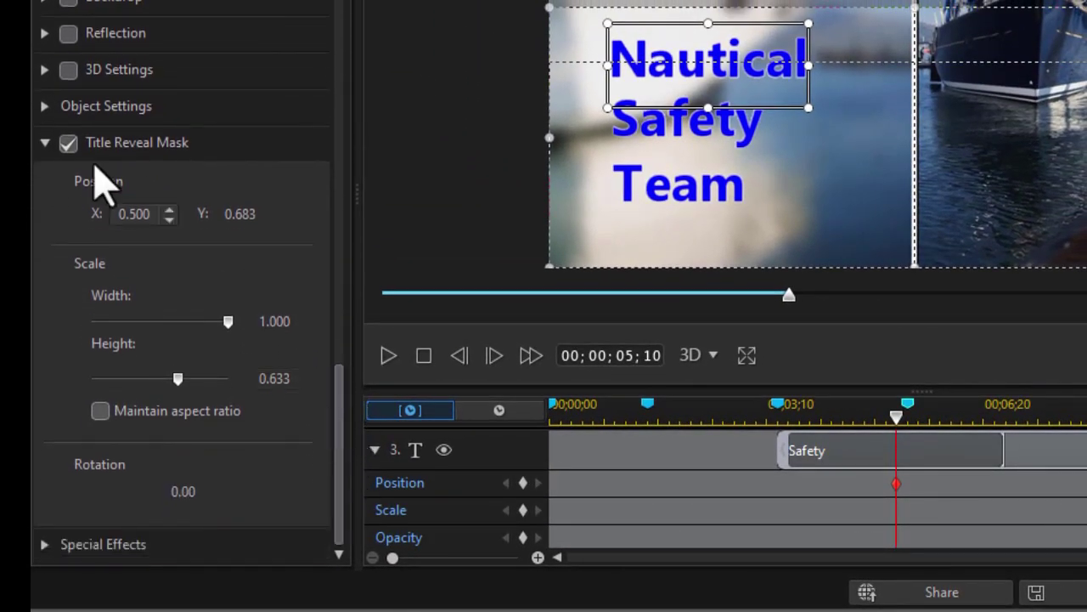
left_click(68, 143)
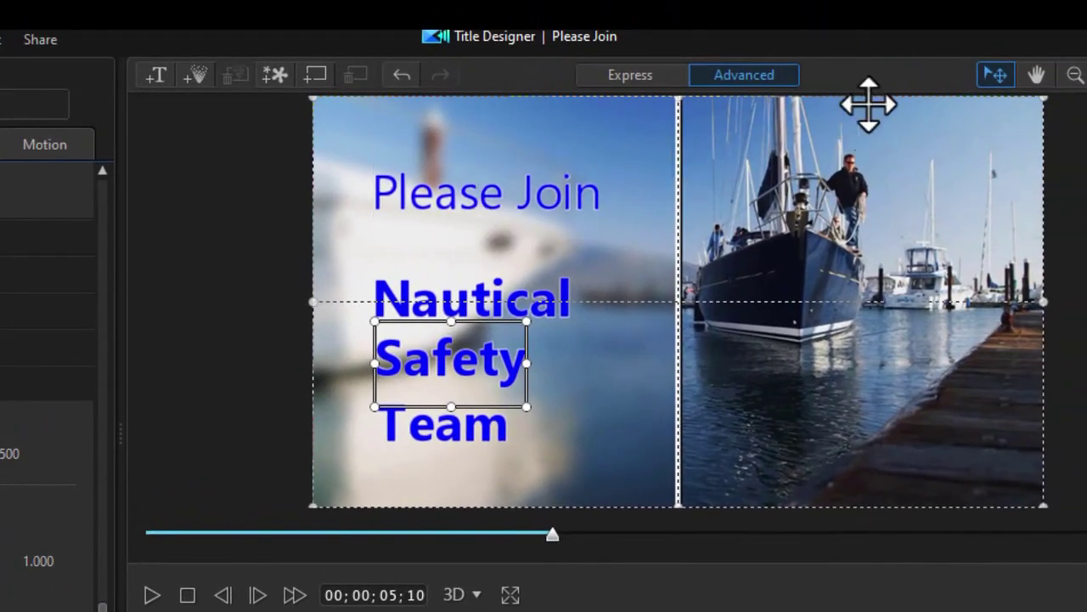
left_click_drag(665, 98, 666, 327)
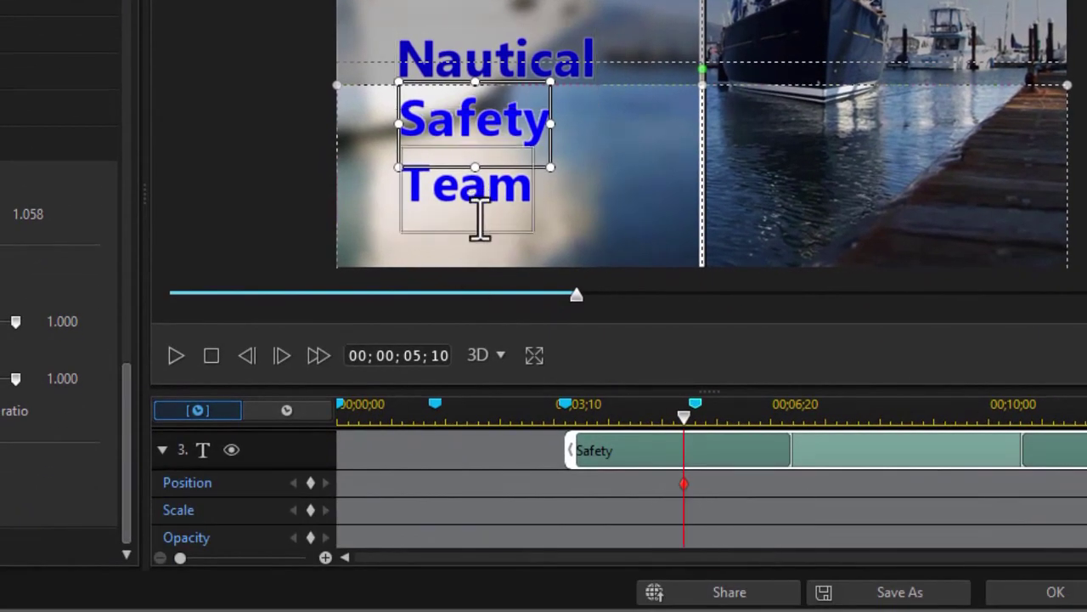
At 00;00;03;15, raise the Safety text over Nautical as its starting Position keyframe
left_click_drag(569, 443, 565, 441)
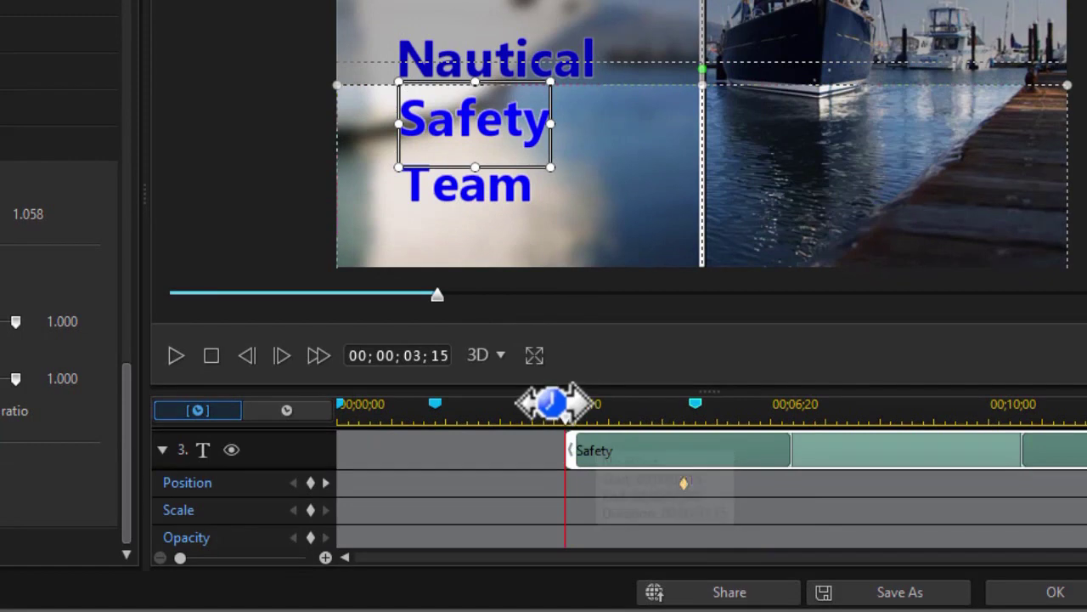
left_click(498, 88)
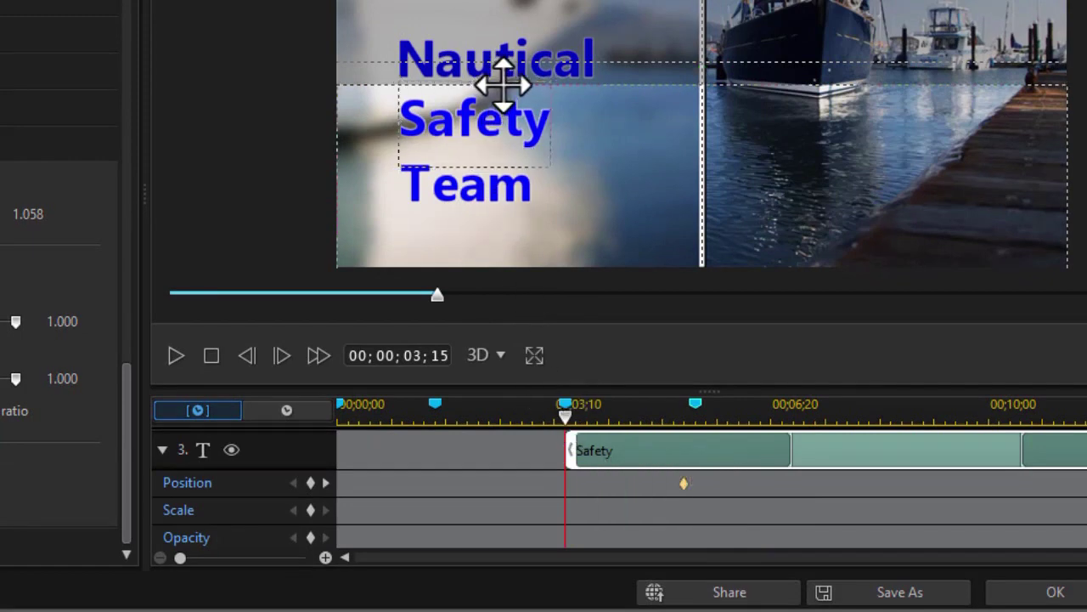
left_click_drag(496, 34, 509, 4)
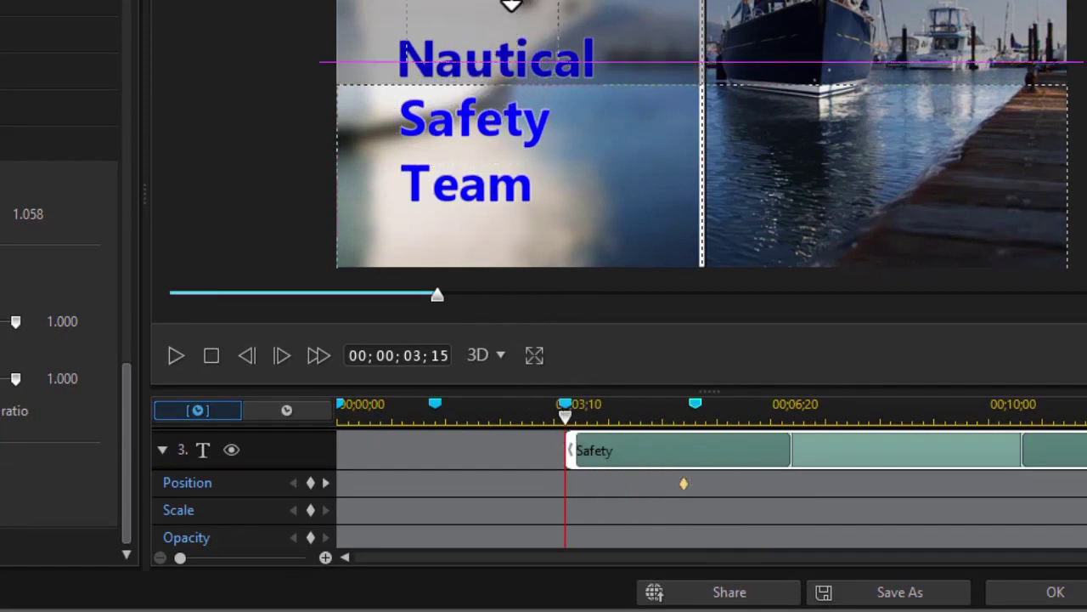
left_click_drag(512, 10, 503, 36)
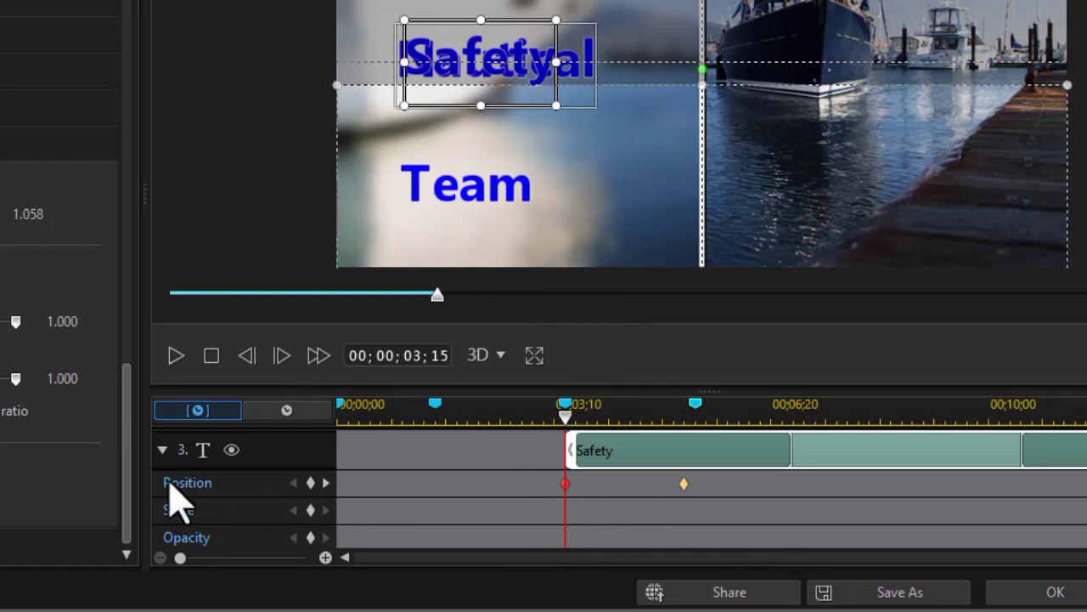
left_click(162, 450)
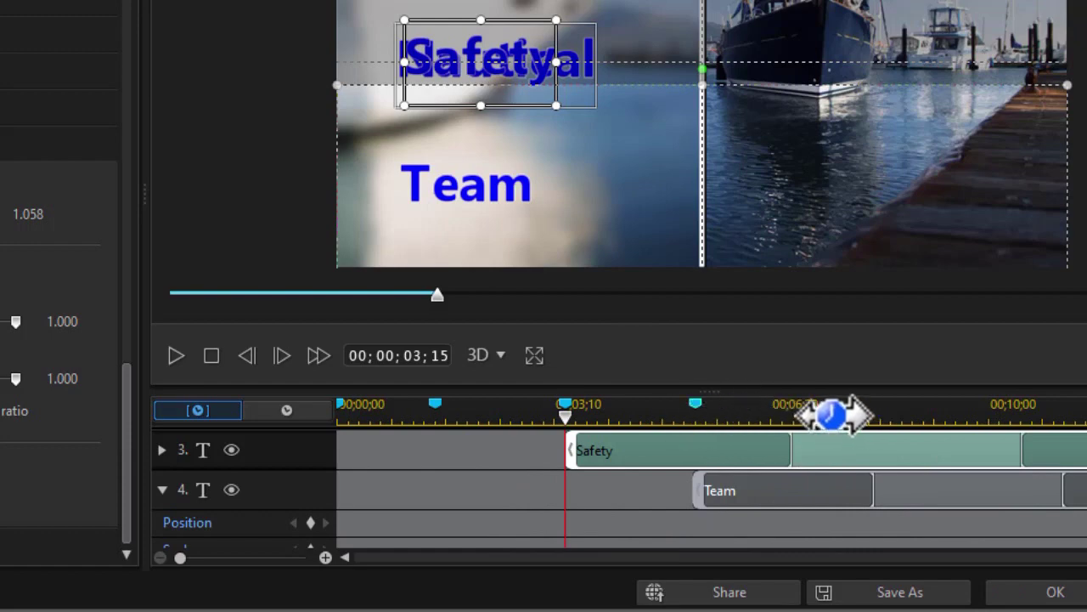
Add Team's Position keyframe at 00;00;07;10, then return the playhead to 00;00;05;15
left_click(693, 410)
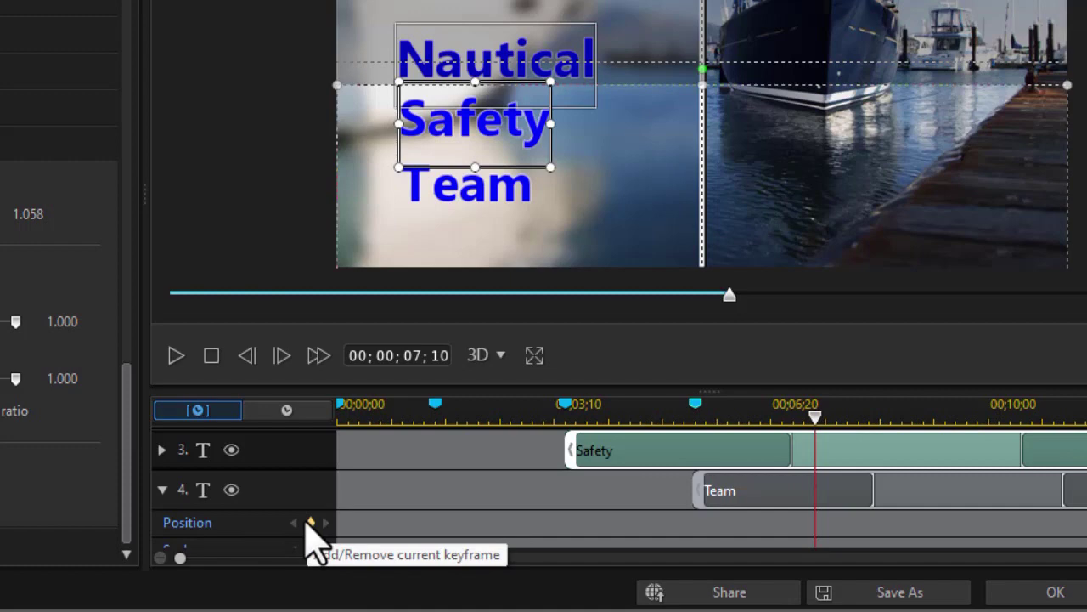
left_click(310, 522)
scroll(459, 536, "down", 1)
left_click(744, 463)
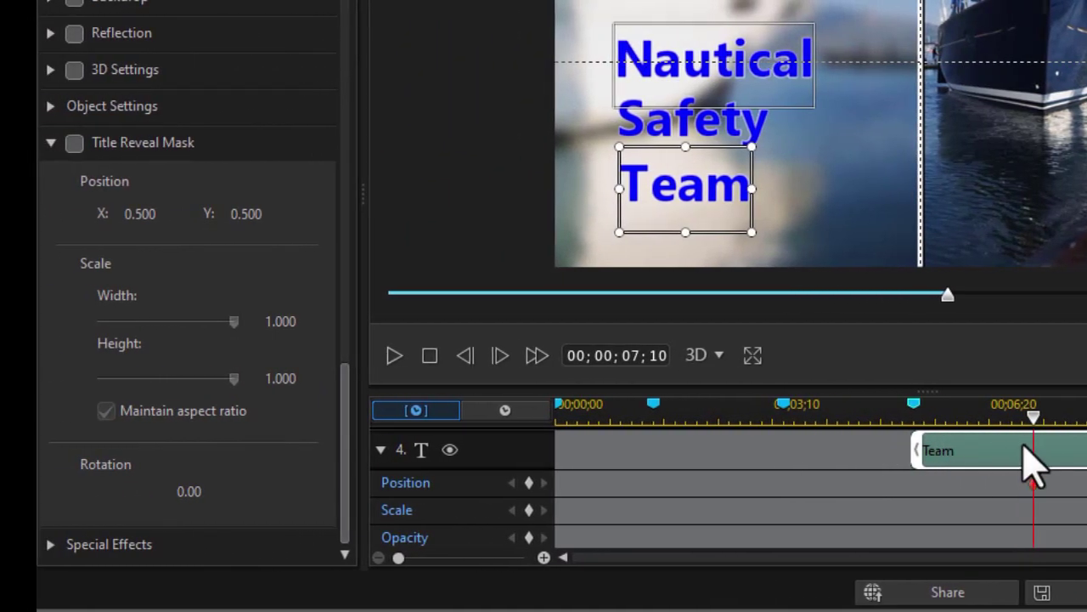
left_click_drag(1034, 447, 916, 438)
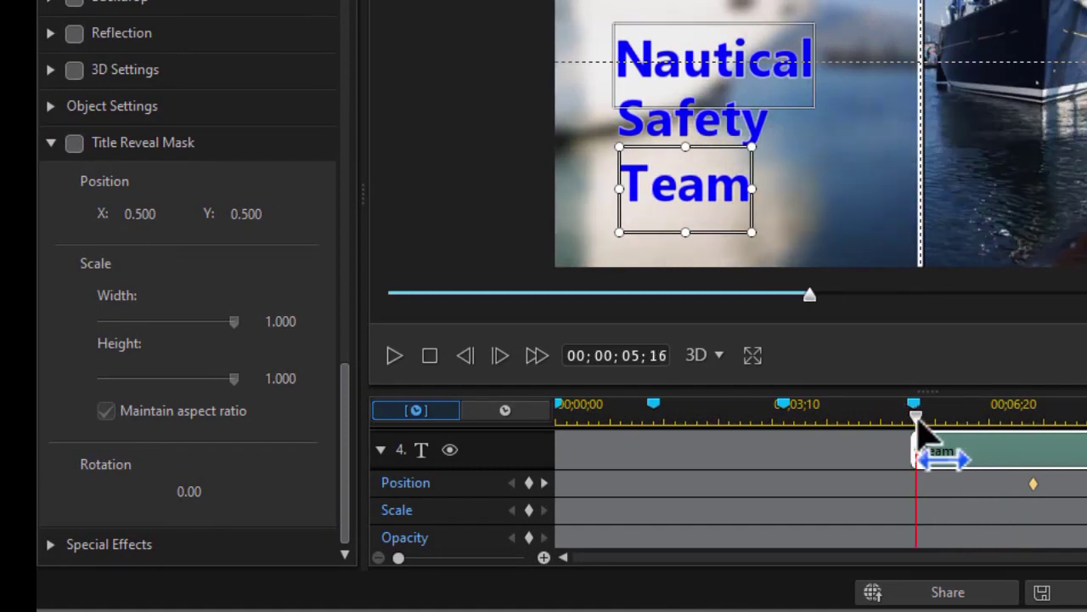
left_click_drag(916, 425, 914, 428)
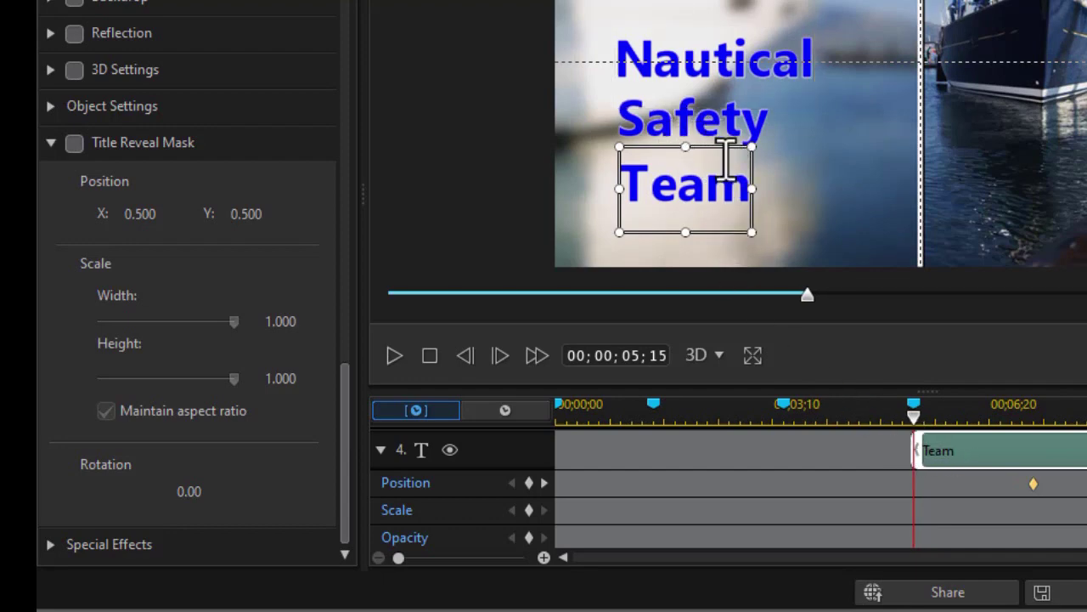
Mask Team below the Safety line, start it raised over Safety, and confirm the title with OK
left_click(75, 144)
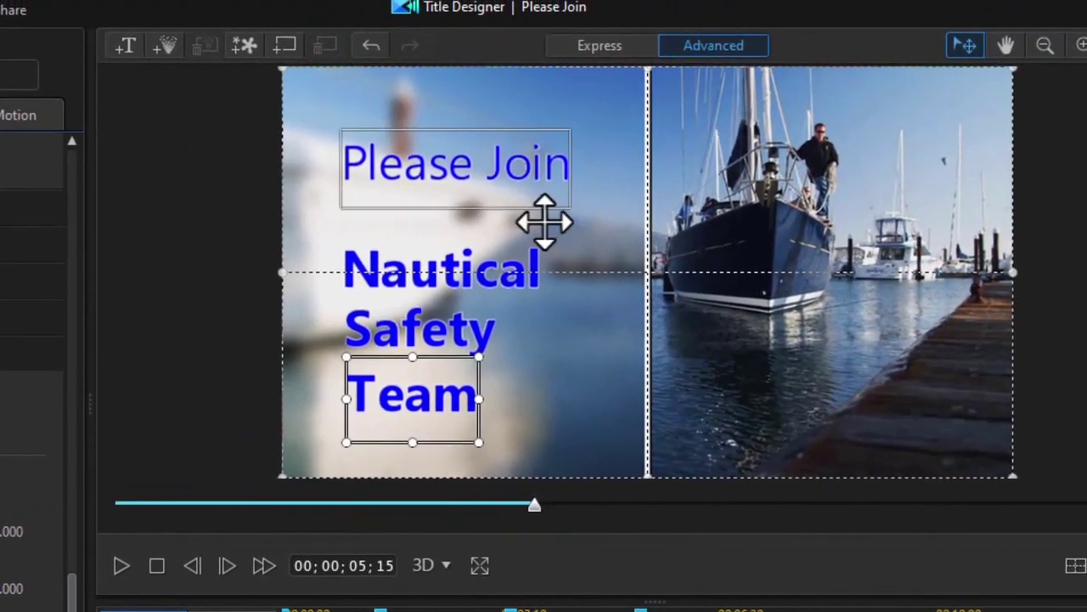
left_click_drag(647, 65, 663, 363)
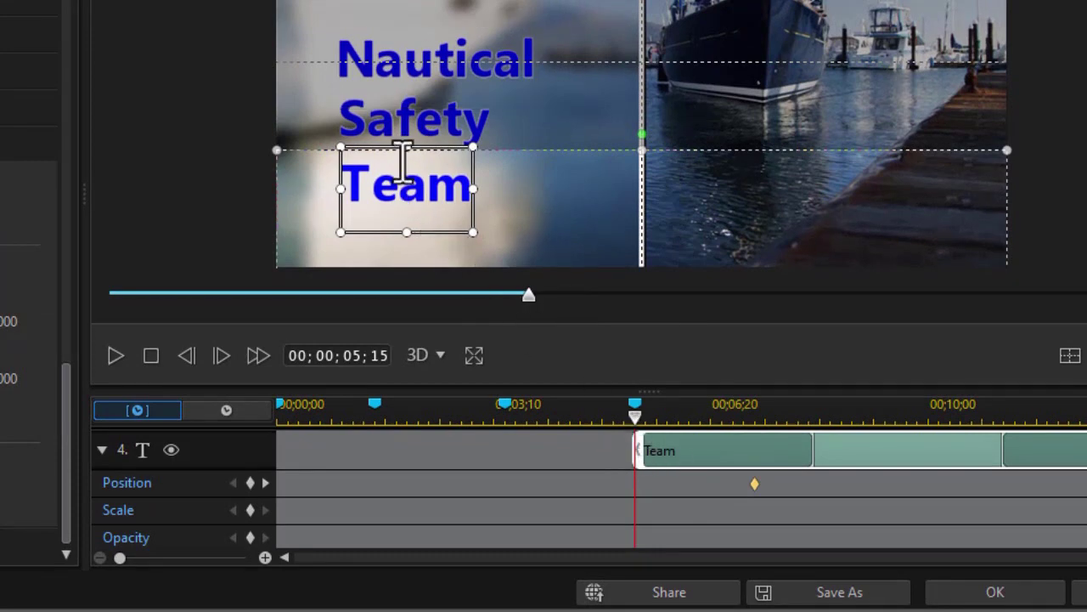
left_click_drag(429, 149, 432, 85)
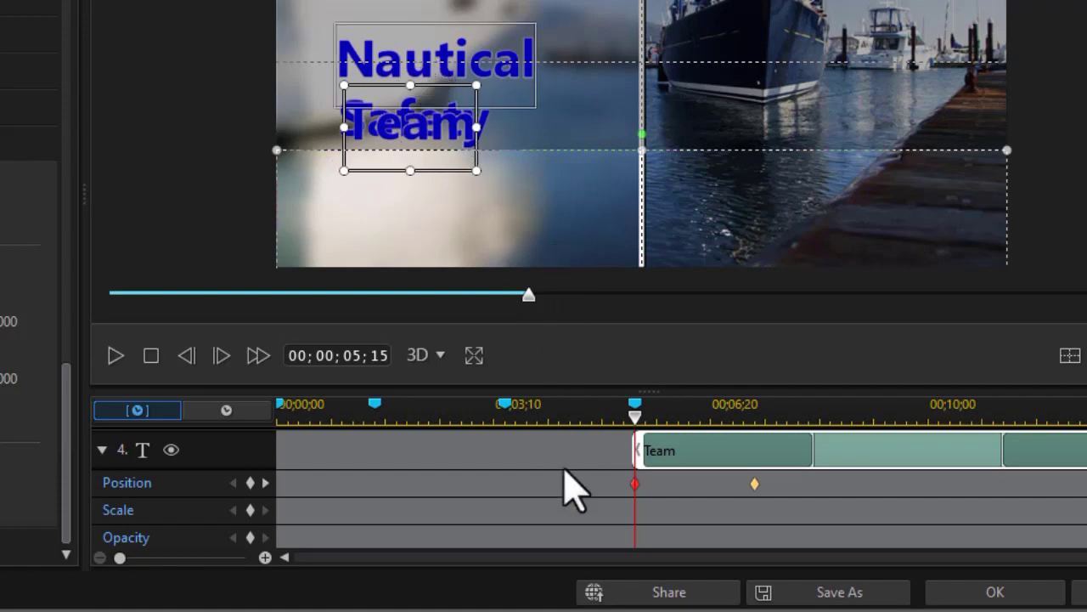
left_click(1020, 595)
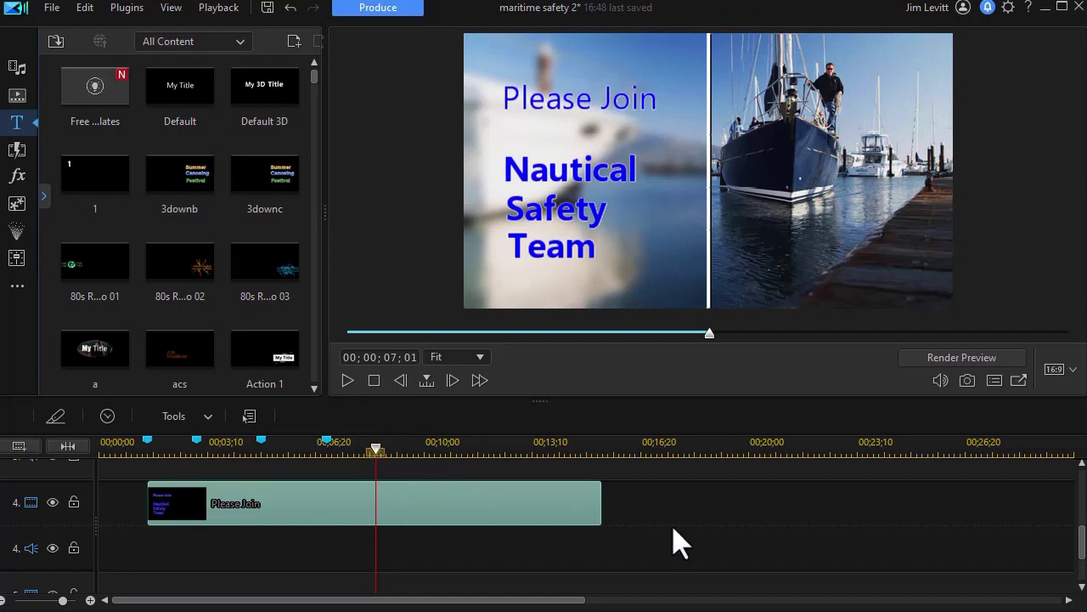
Play the full title sequence over the marina footage, then park the playhead at 00;00;11;28
scroll(1083, 565, "up", 5)
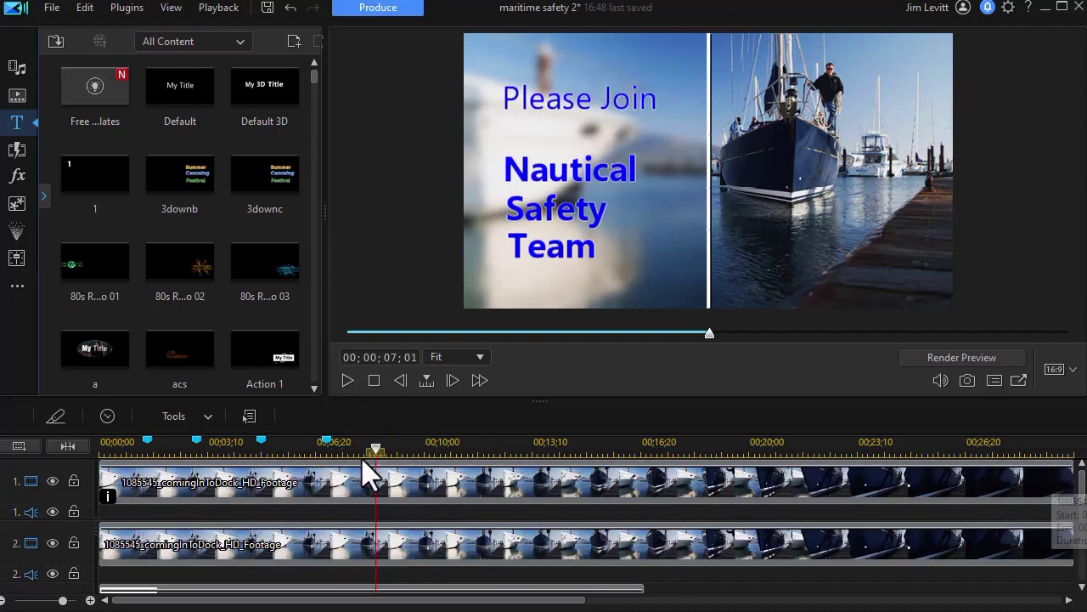
left_click(347, 414)
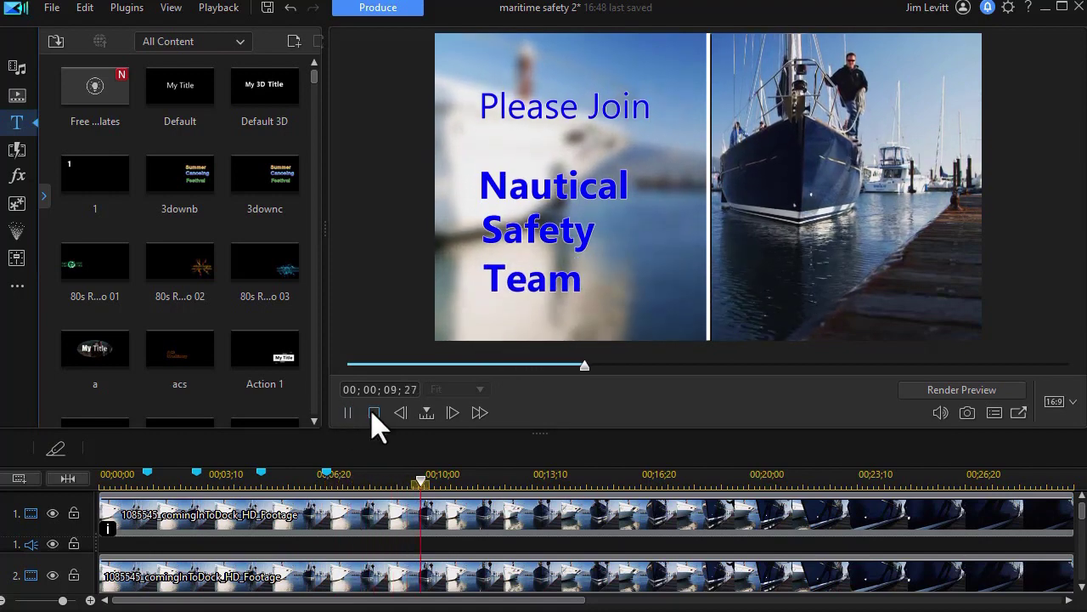
left_click(372, 412)
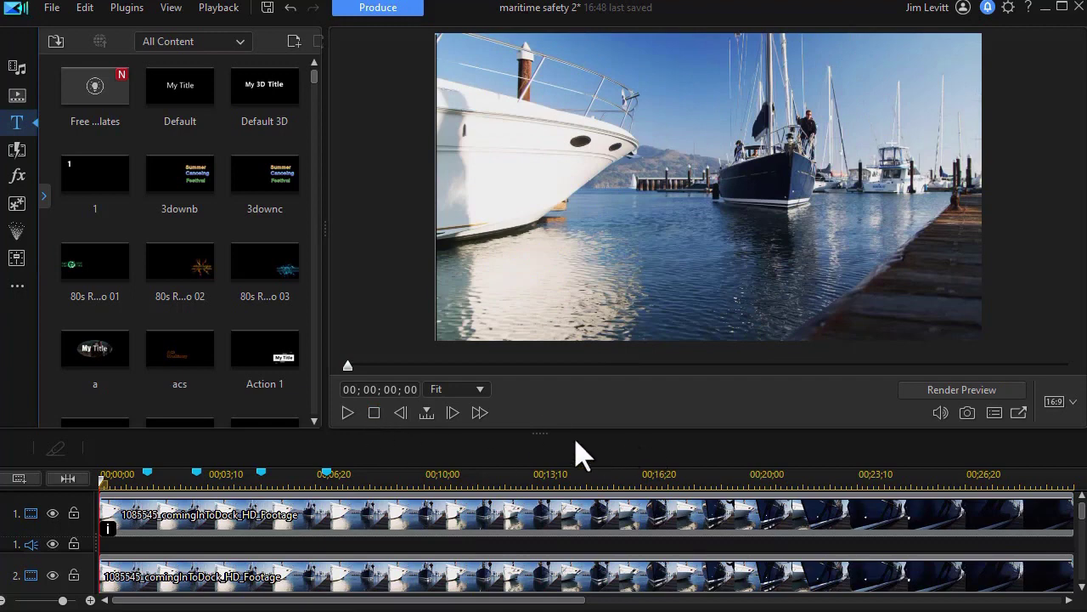
left_click(486, 474)
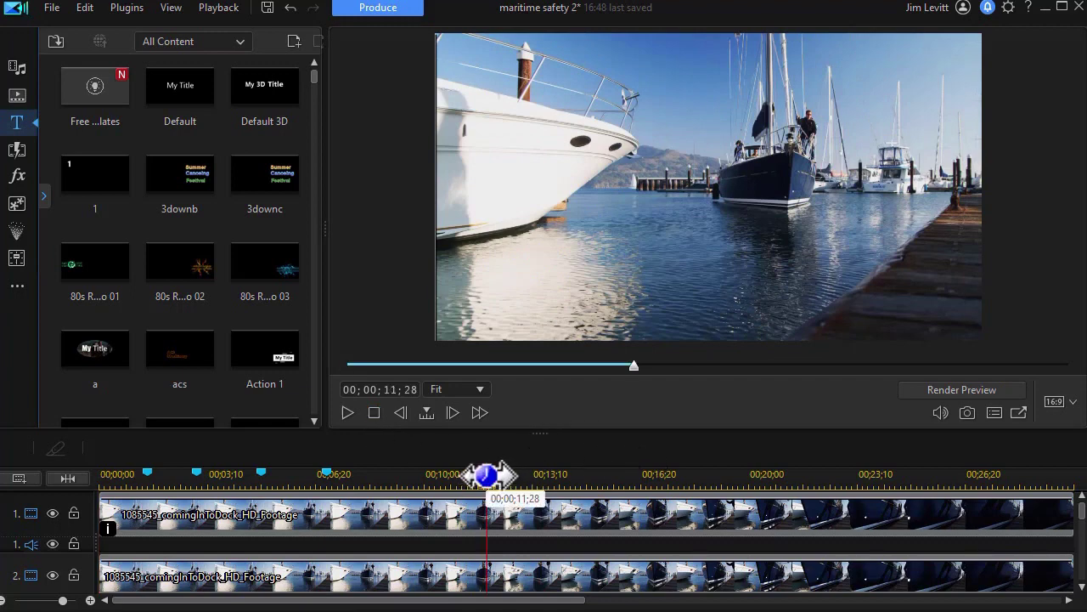